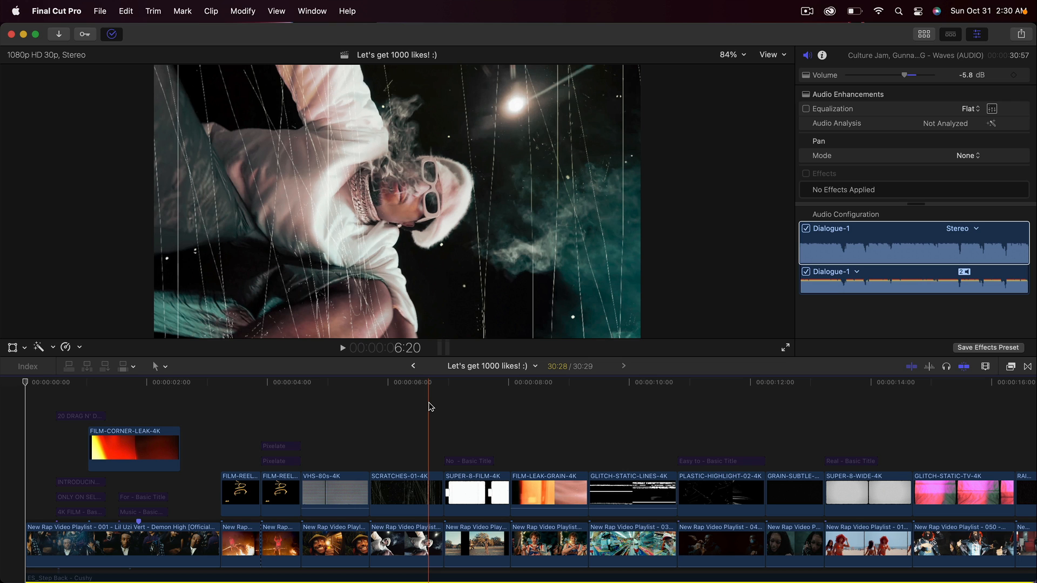
# Step: Play back the finished edit in the timeline to preview the film overlay effects
pyautogui.click(304, 409)
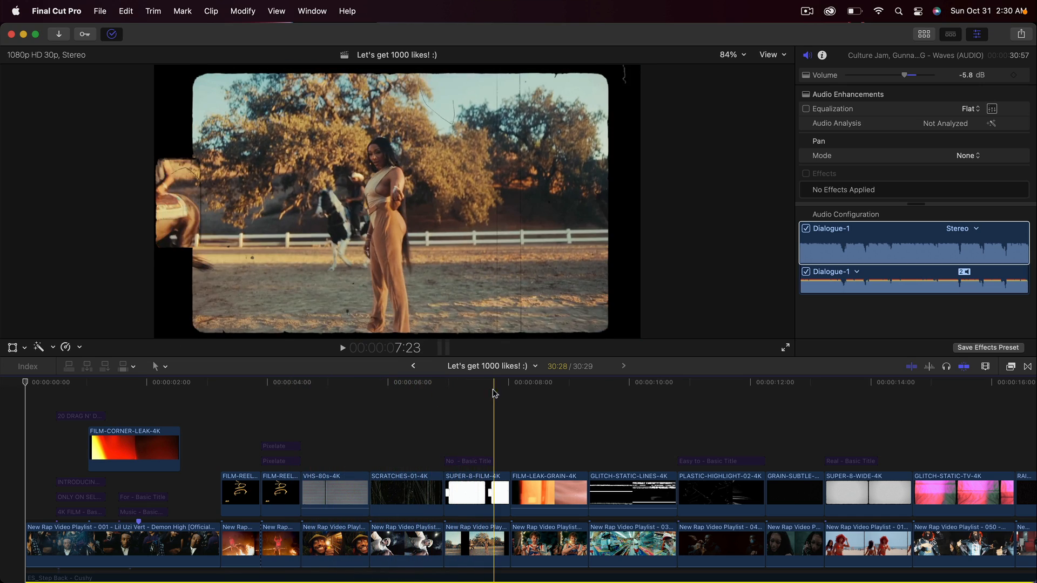
pyautogui.press('space')
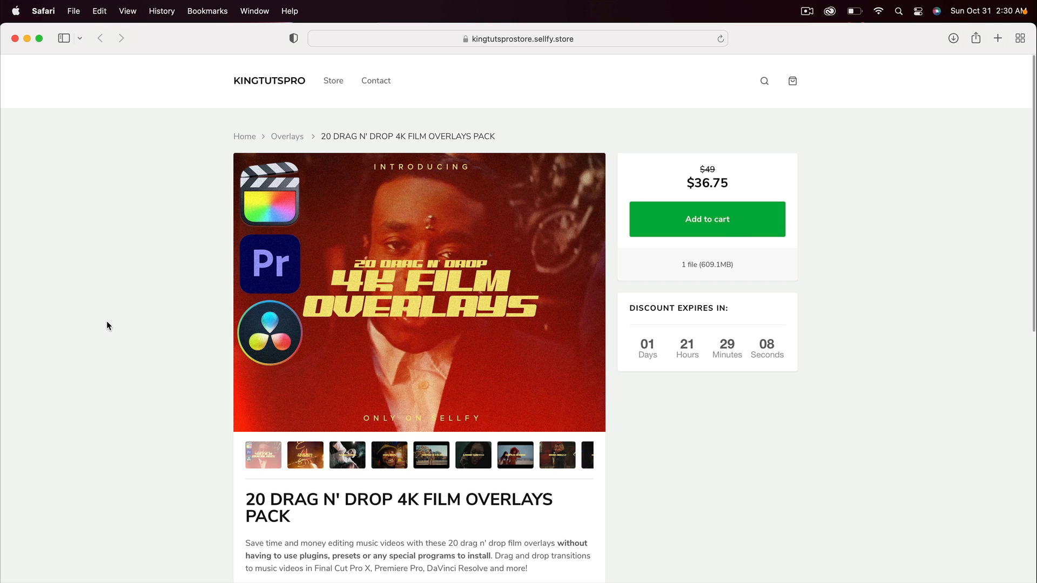
# Step: Switch to Safari and examine the 20 Drag N' Drop 4K Film Overlays Pack page, including its description and preview images
pyautogui.scroll(-4, 115, 369)
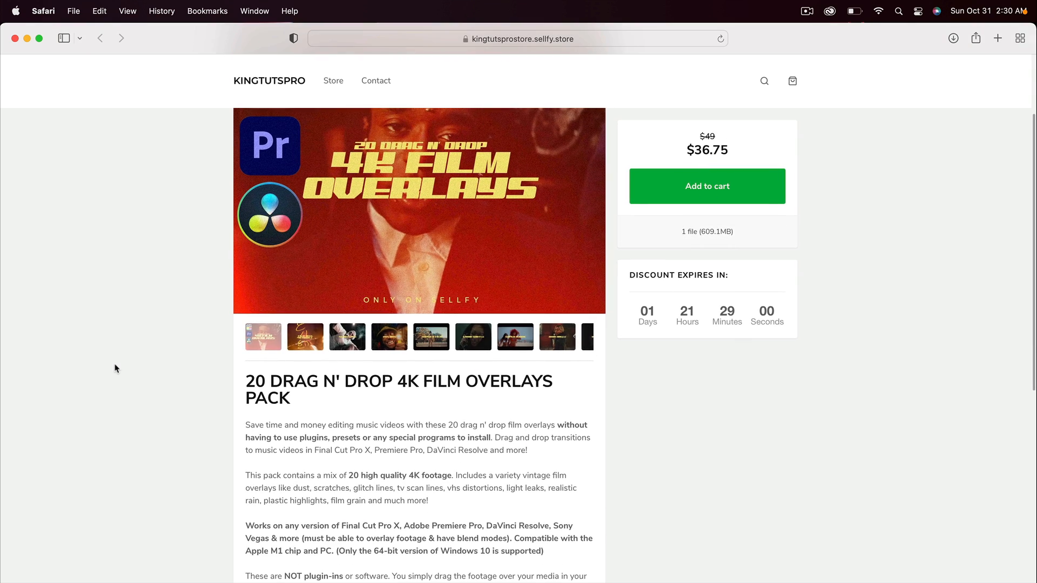
pyautogui.scroll(1, 115, 368)
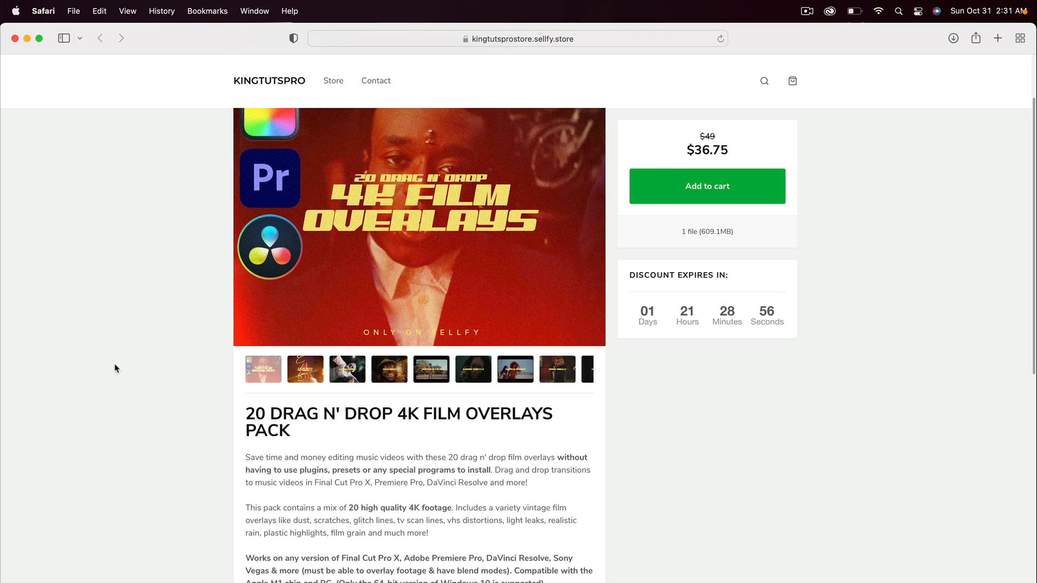
pyautogui.scroll(1, 115, 369)
pyautogui.click(588, 293)
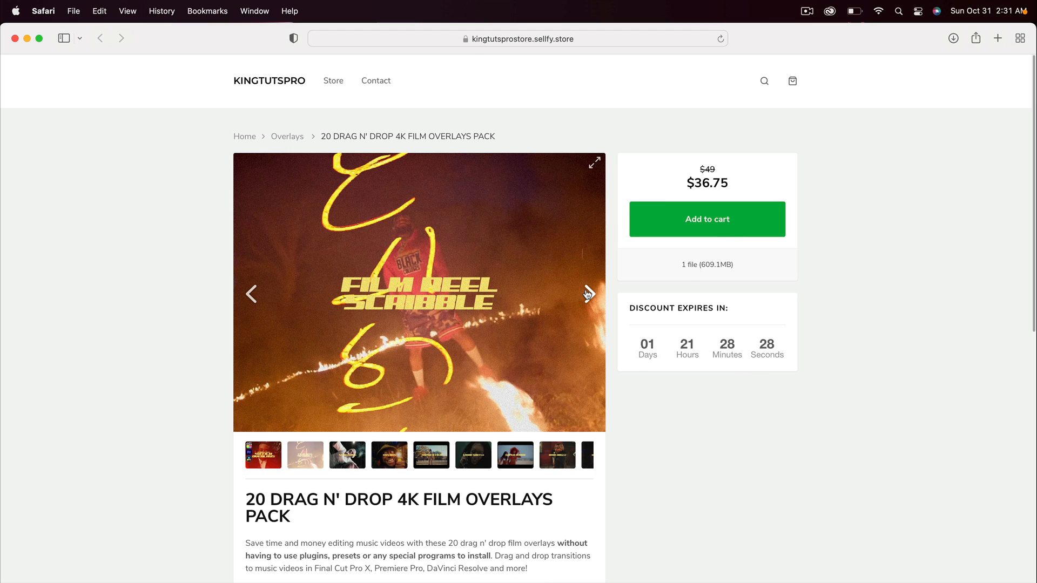
pyautogui.click(588, 293)
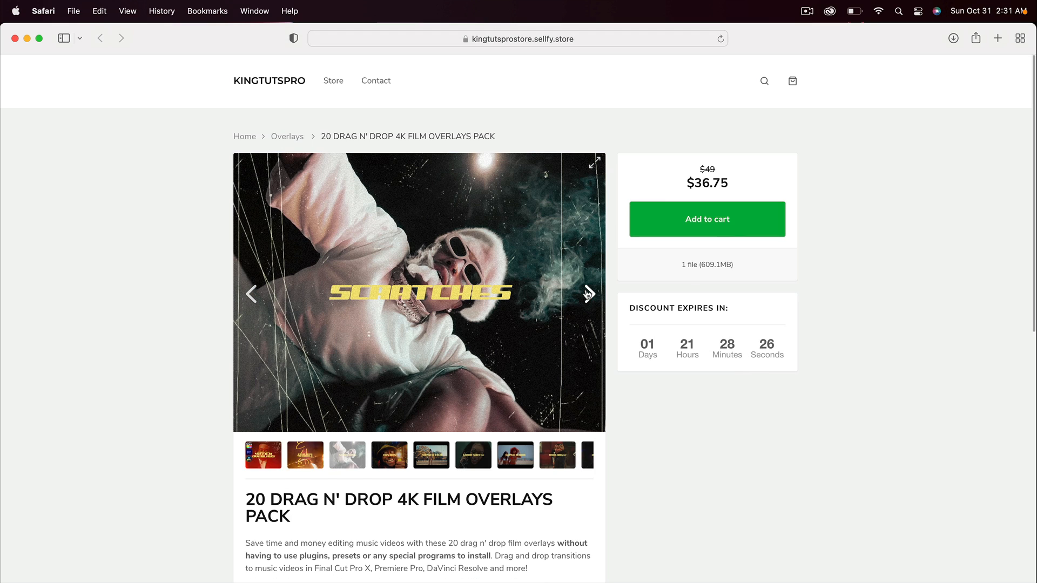
pyautogui.click(588, 294)
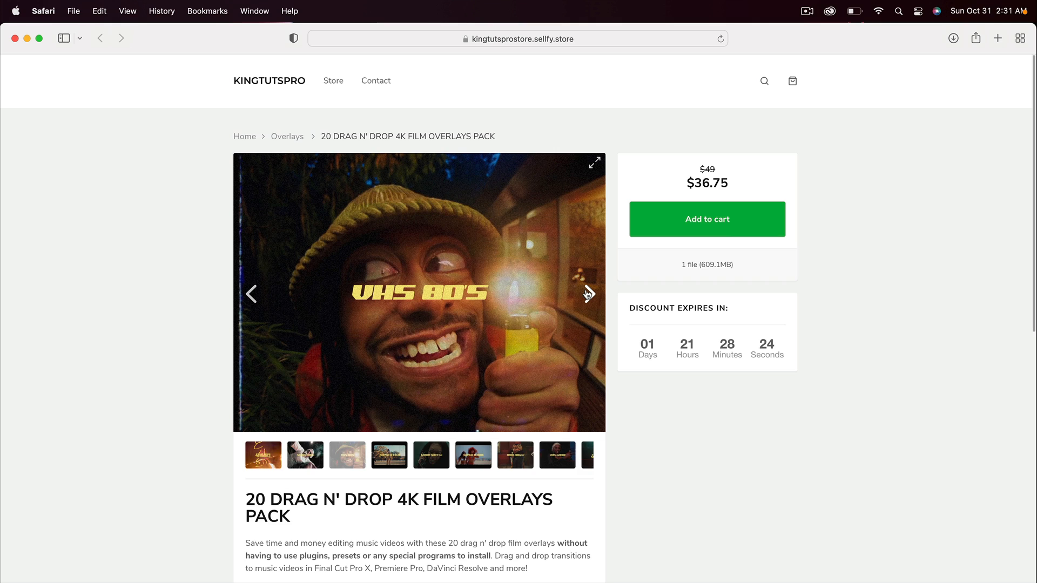
pyautogui.click(588, 294)
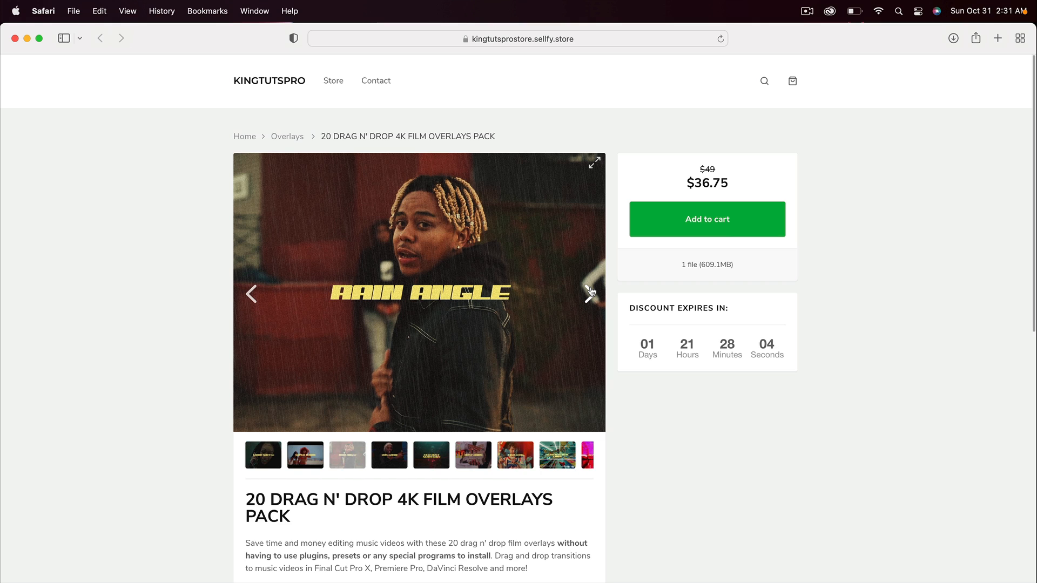
pyautogui.click(588, 292)
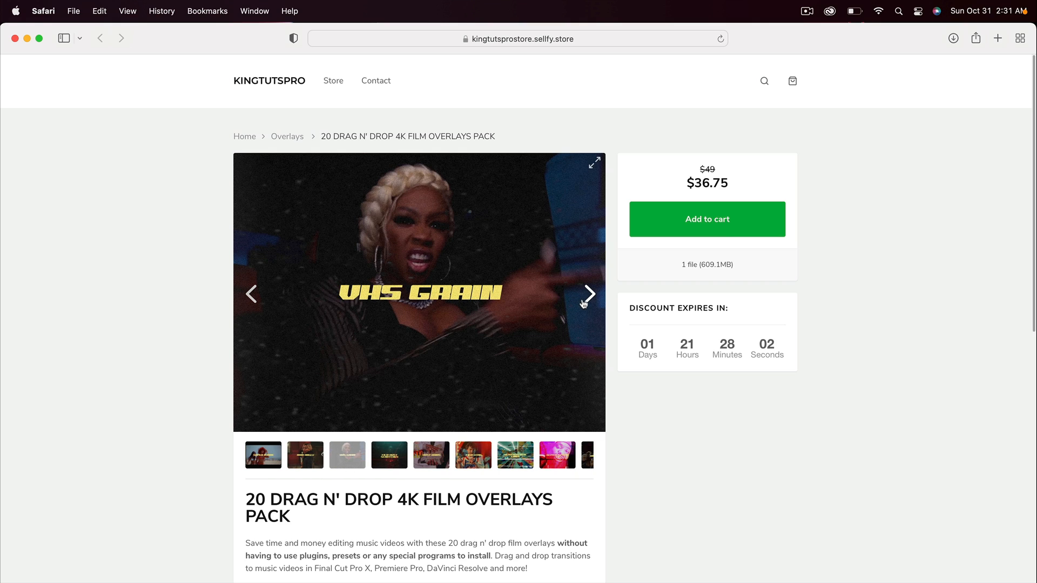
pyautogui.click(586, 295)
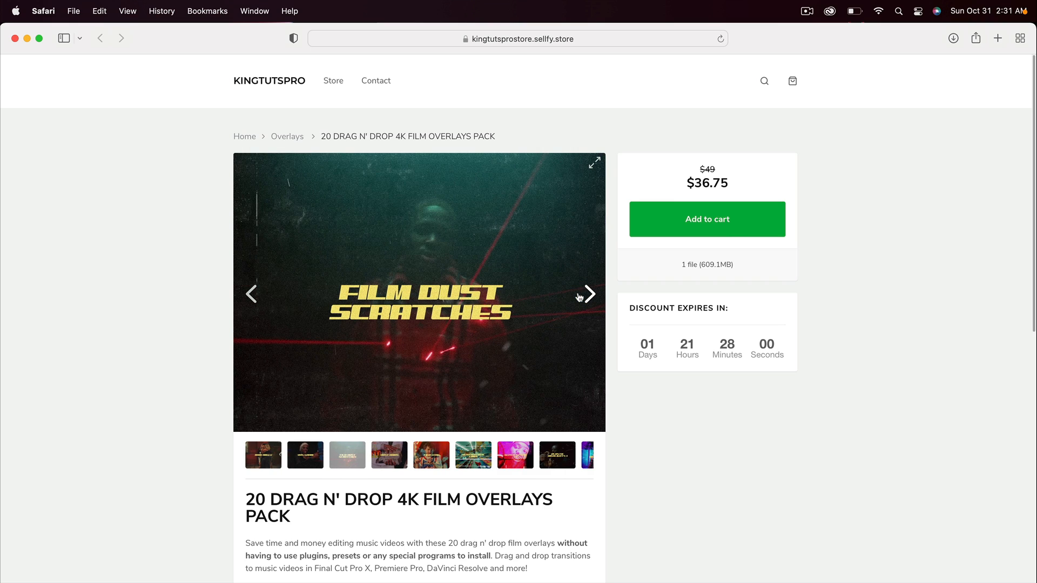
pyautogui.click(578, 297)
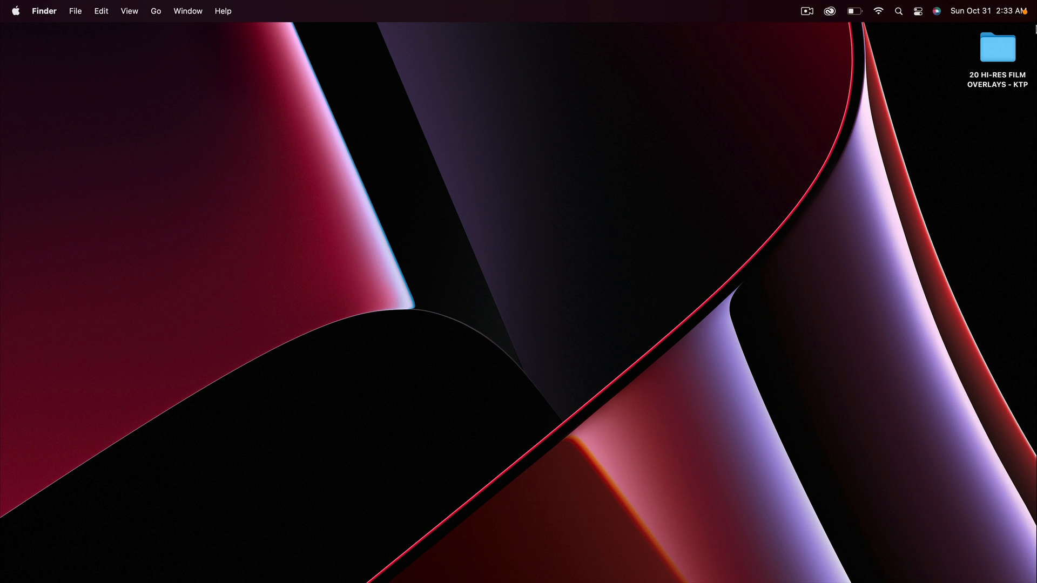
# Step: Switch to Finder, open the desktop folder 20 HI-RES FILM OVERLAYS - KTP and examine its overlay files
pyautogui.moveTo(985, 51); pyautogui.dragTo(524, 197)
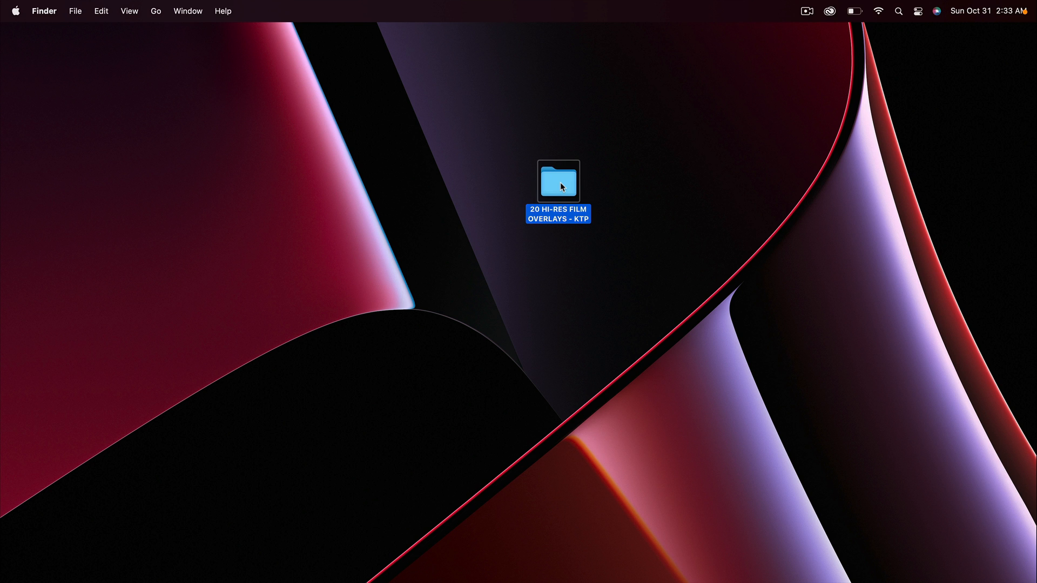
pyautogui.doubleClick(559, 182)
pyautogui.moveTo(479, 38); pyautogui.dragTo(453, 85)
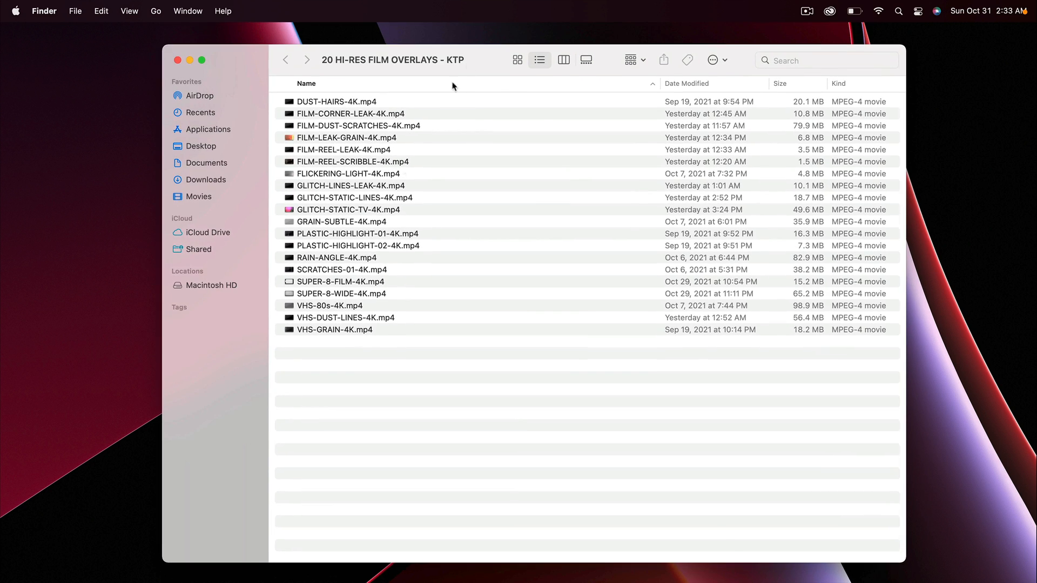
pyautogui.moveTo(369, 395); pyautogui.dragTo(356, 4)
pyautogui.click(385, 360)
pyautogui.press('cmd+a')
pyautogui.click(384, 377)
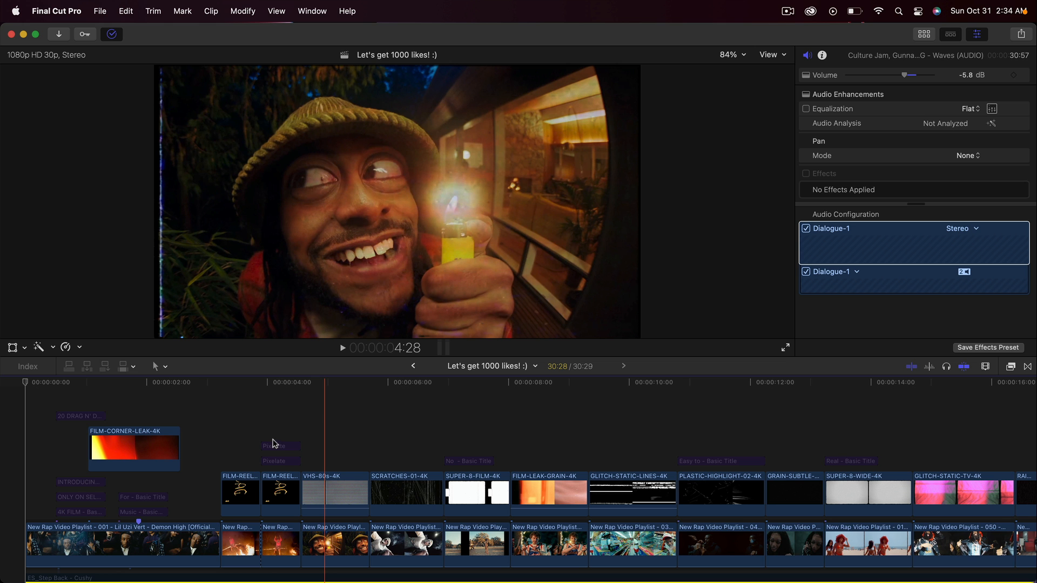
# Step: Switch to Final Cut Pro and examine the Blend Mode options for the video clip beneath the SUPER-8-FILM-4K overlay
pyautogui.scroll(-3, 325, 400)
pyautogui.click(331, 390)
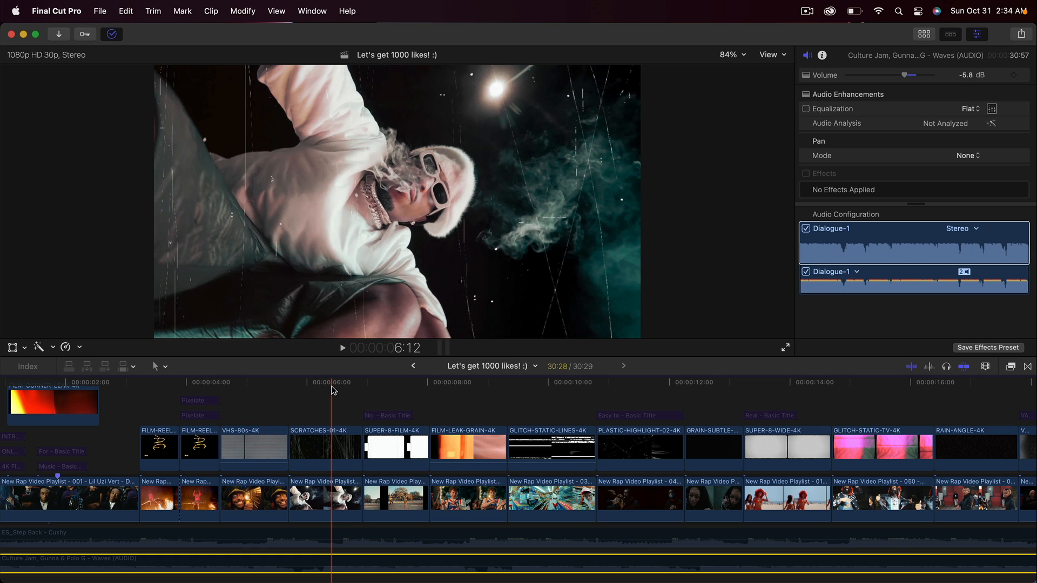
pyautogui.click(361, 389)
pyautogui.click(972, 35)
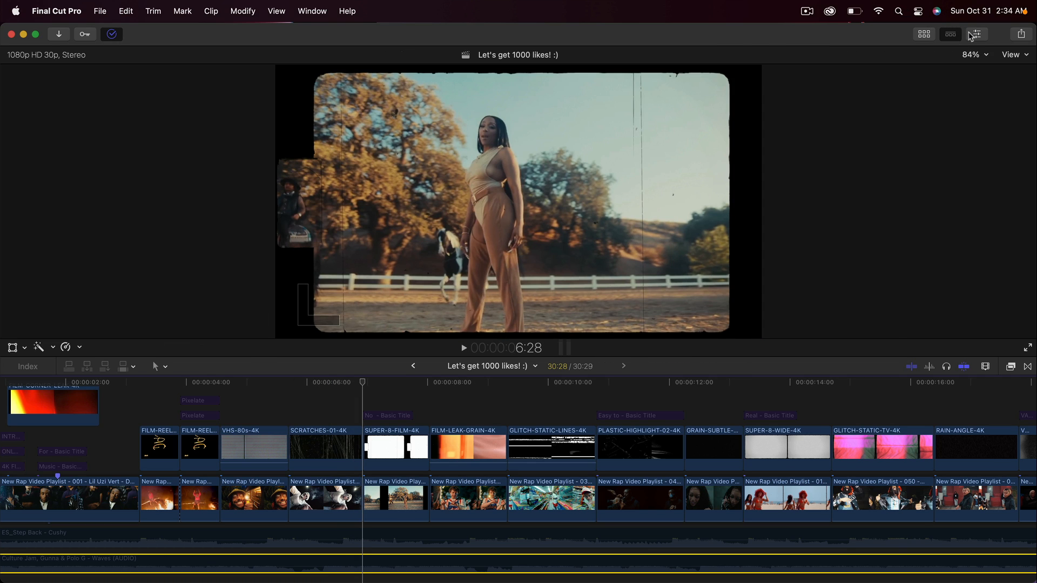
pyautogui.click(972, 36)
pyautogui.click(392, 497)
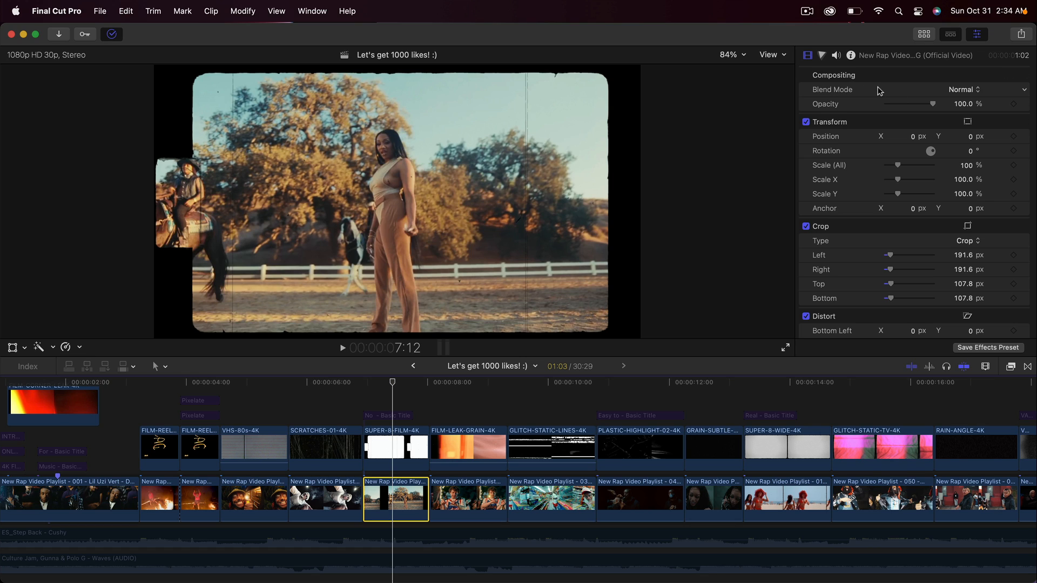
pyautogui.click(938, 86)
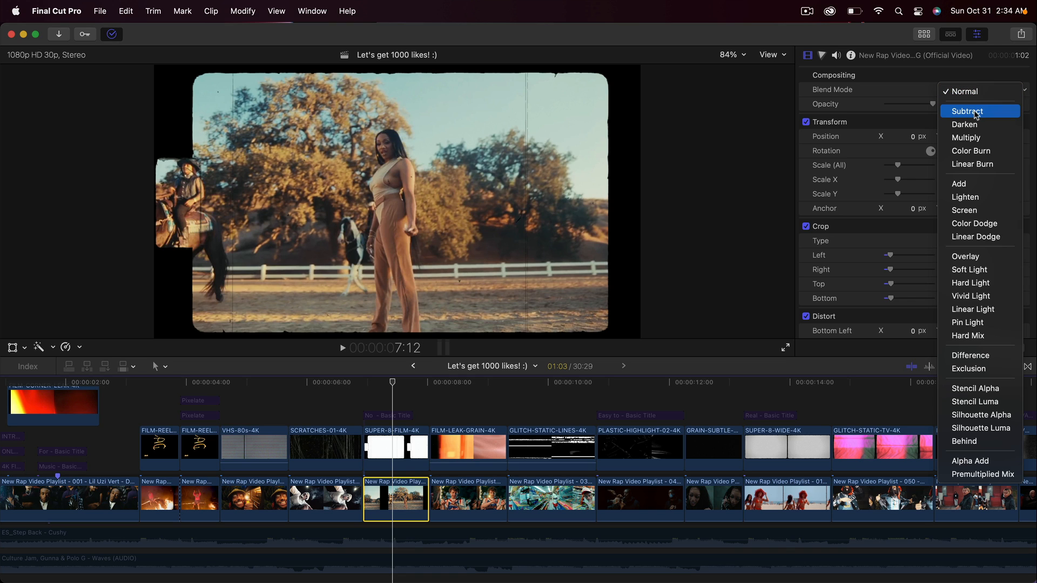
pyautogui.click(975, 124)
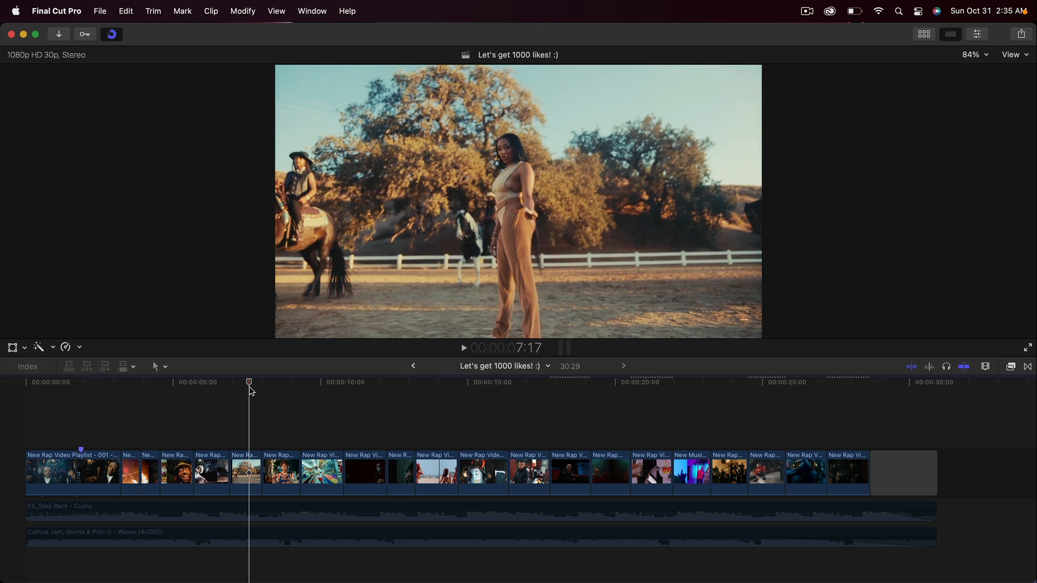
# Step: Import all the video files from the Desktop folder 20 HI-RES FILM OVERLAYS - KTP into the library
pyautogui.click(924, 35)
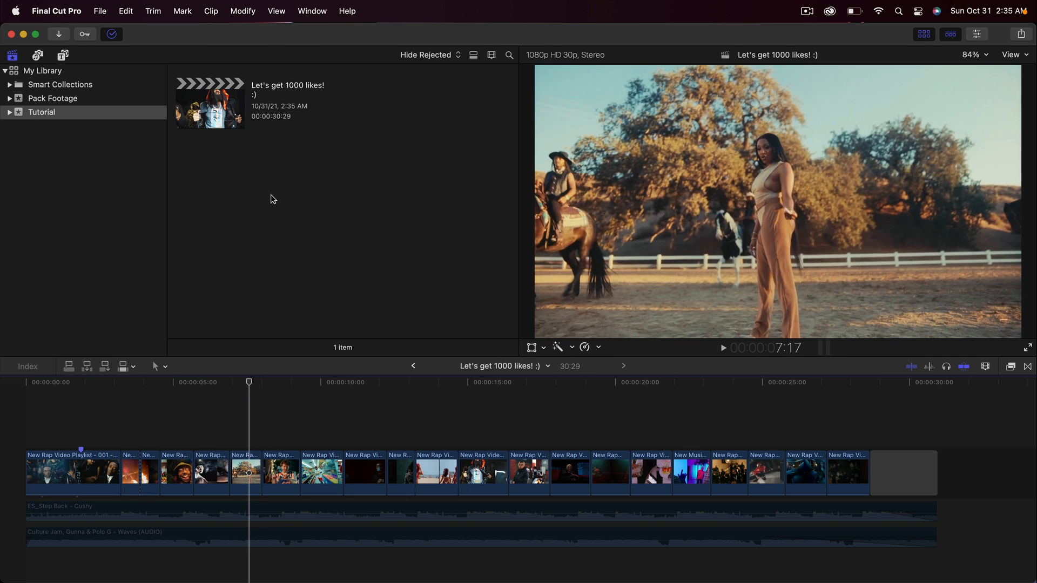
pyautogui.press('super+i')
pyautogui.click(297, 384)
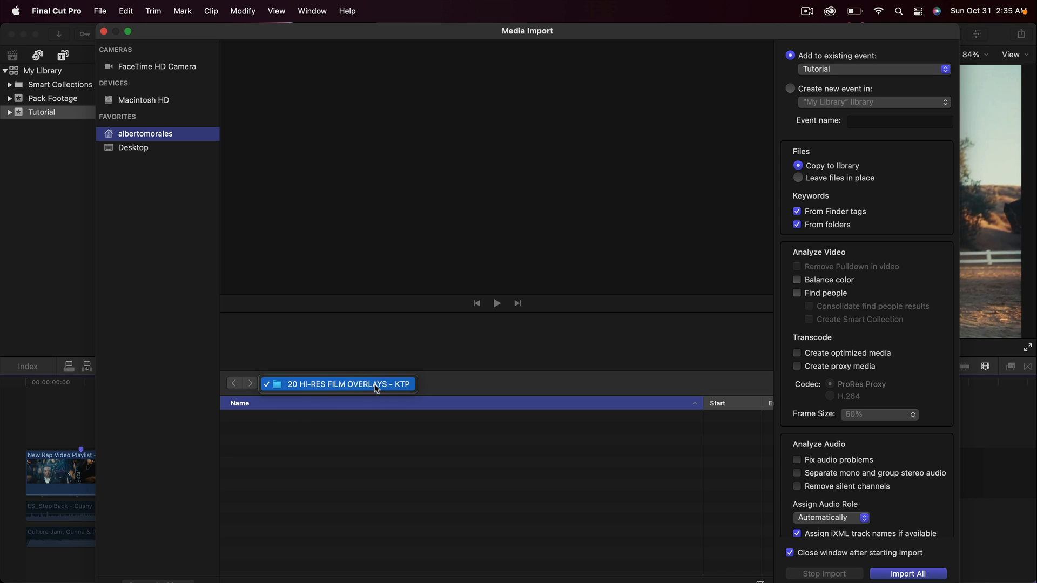
pyautogui.click(174, 148)
pyautogui.click(147, 147)
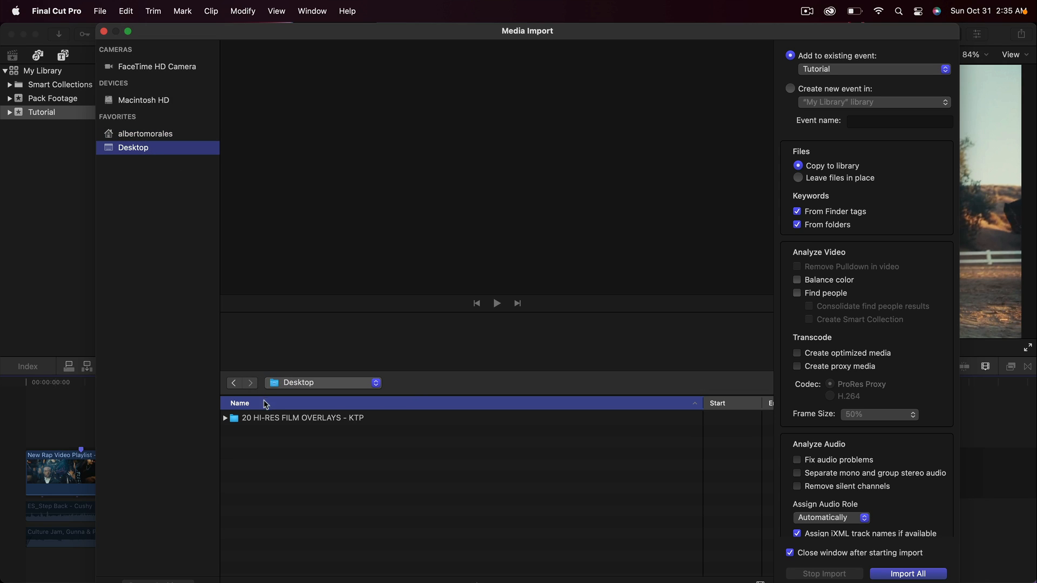
pyautogui.doubleClick(258, 418)
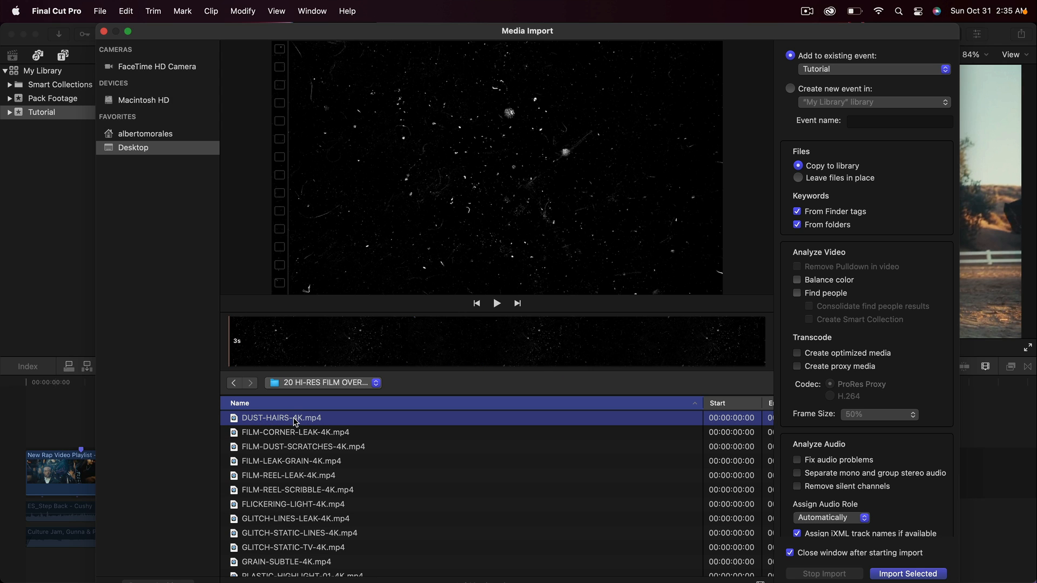
pyautogui.scroll(-6, 340, 489)
pyautogui.keyDown('shift'); pyautogui.click(284, 570); pyautogui.keyUp('shift')
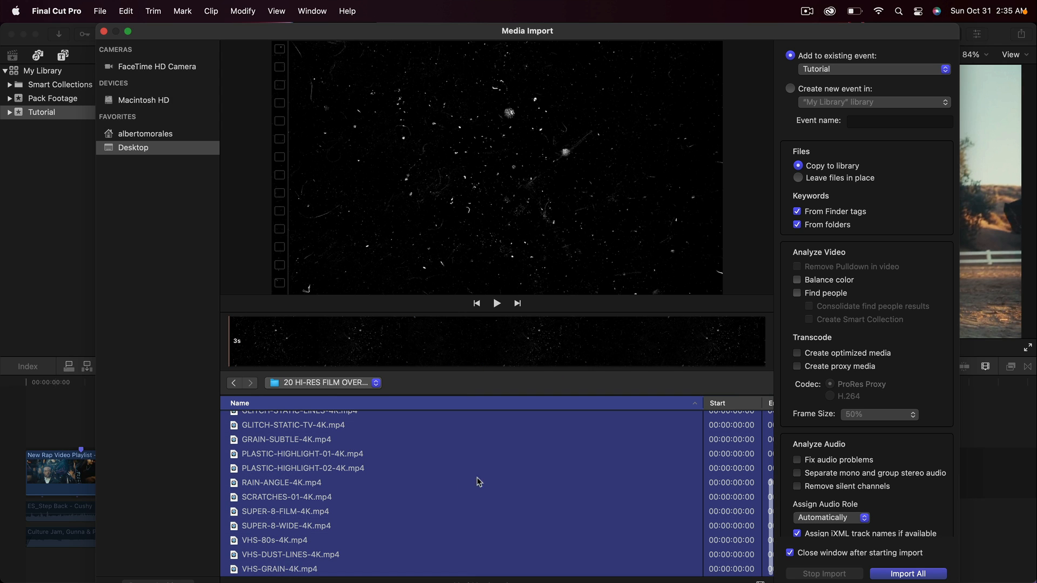
pyautogui.click(900, 576)
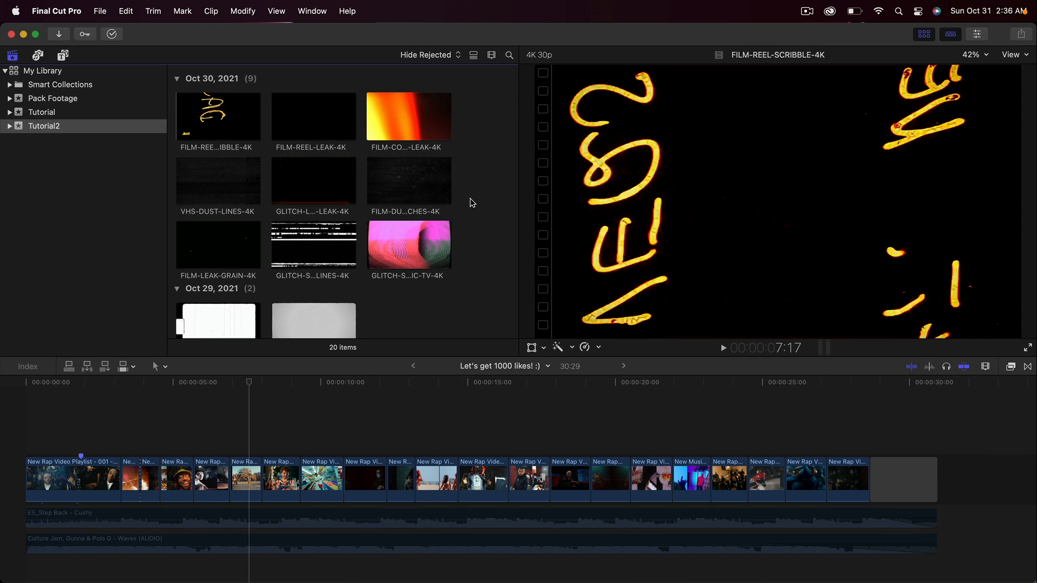
# Step: Look over the imported overlays and scrub through the first video clip at the start of the timeline
pyautogui.scroll(-10, 471, 202)
pyautogui.scroll(10, 472, 201)
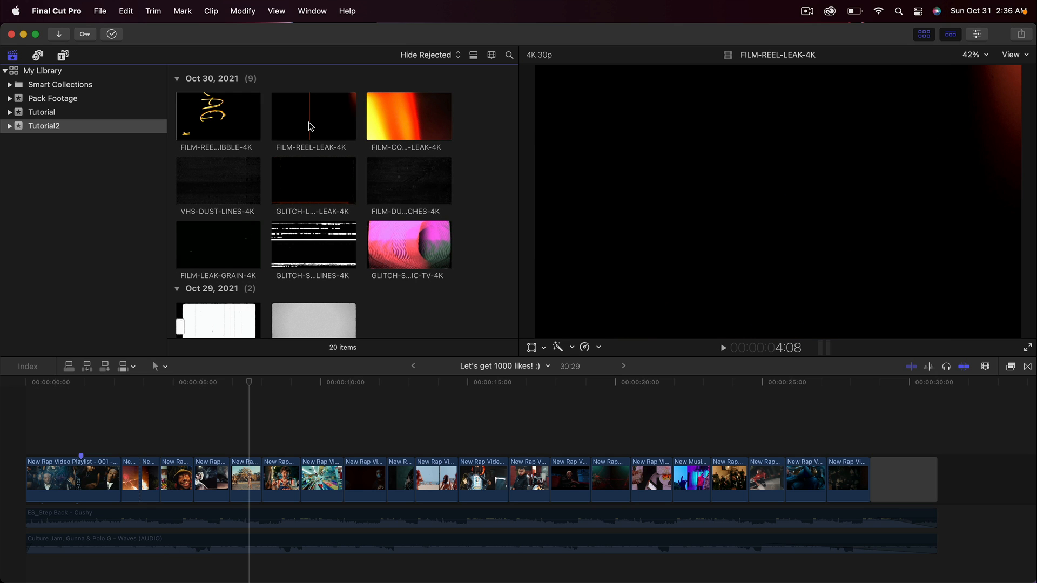
pyautogui.press('super+=')
pyautogui.press('super+=')
pyautogui.hscroll(-3, 259, 423)
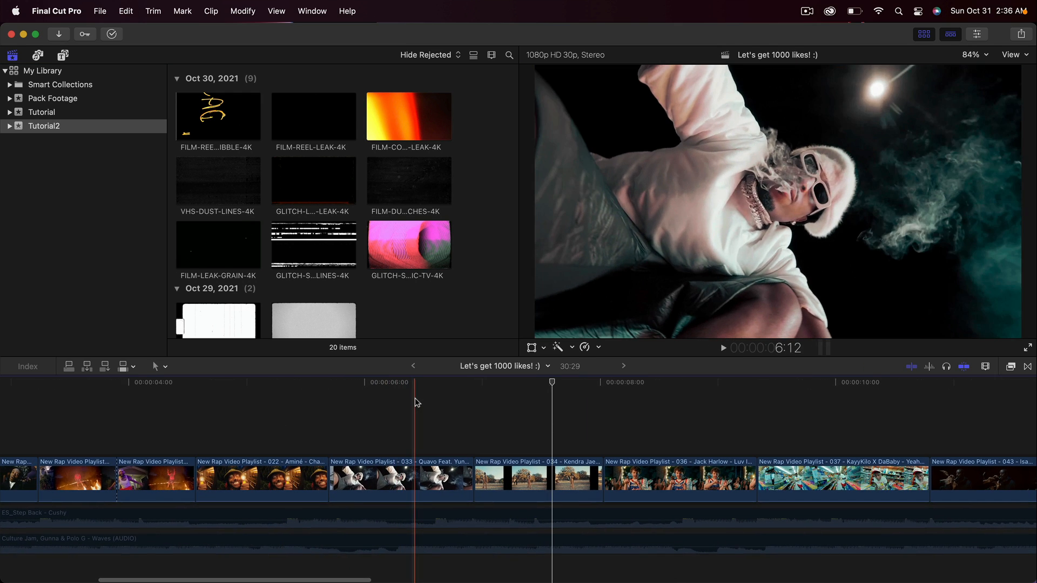
pyautogui.click(177, 386)
pyautogui.hscroll(-6, 178, 388)
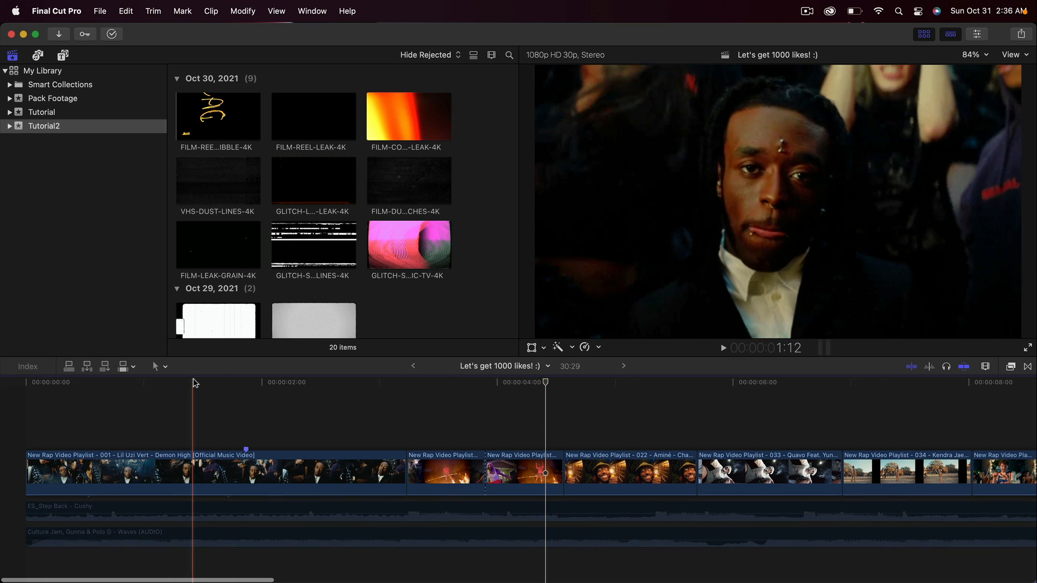
pyautogui.click(86, 384)
pyautogui.moveTo(86, 385); pyautogui.dragTo(238, 385)
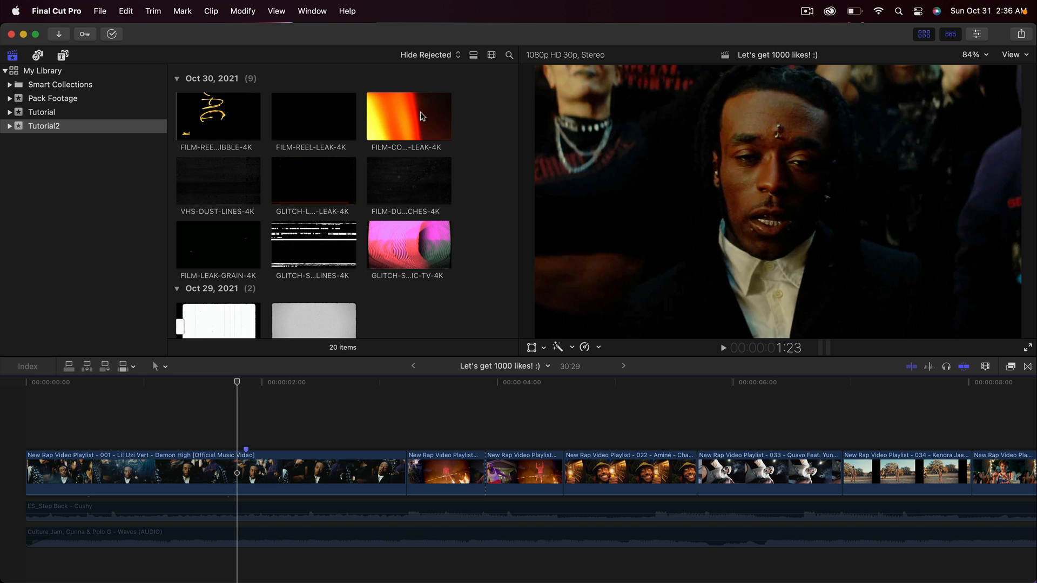
# Step: Place the FILM-CORNER-LEAK-4K overlay above the first video clip from the timeline start and trim it to that clip's end
pyautogui.click(398, 113)
pyautogui.moveTo(398, 110); pyautogui.dragTo(72, 430)
pyautogui.press('super+minus')
pyautogui.scroll(2, 173, 409)
pyautogui.moveTo(696, 429); pyautogui.dragTo(218, 428)
pyautogui.click(75, 435)
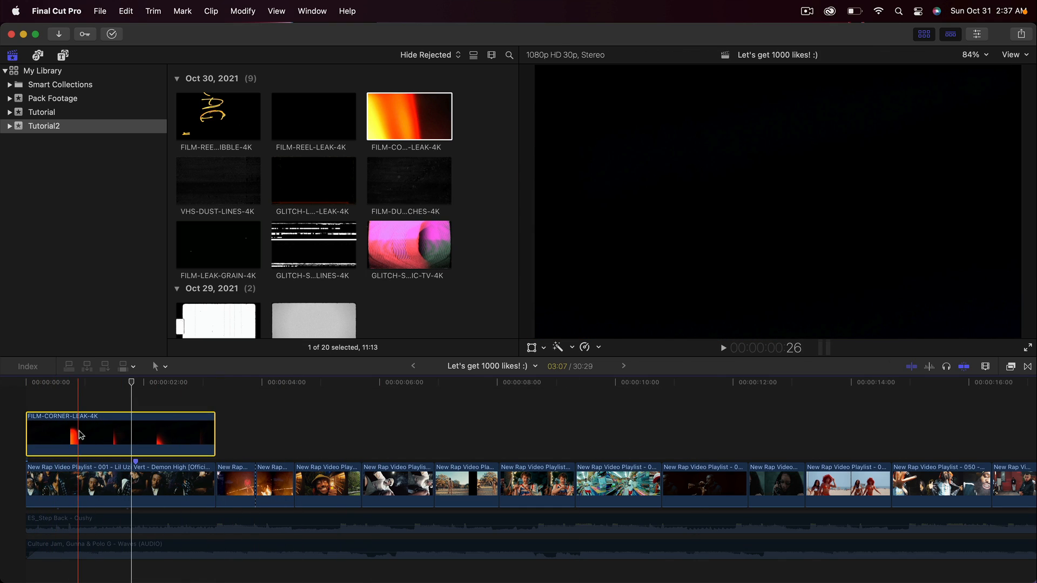
# Step: Preview the FILM-CORNER-LEAK-4K overlay and set its Blend Mode to Screen
pyautogui.moveTo(132, 386); pyautogui.dragTo(104, 387)
pyautogui.press('space')
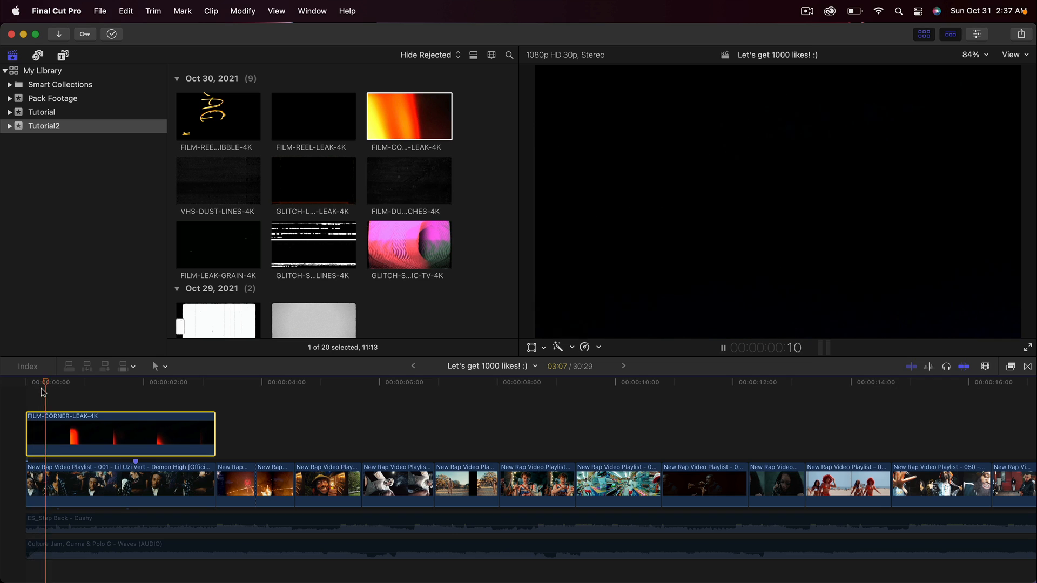
pyautogui.click(923, 34)
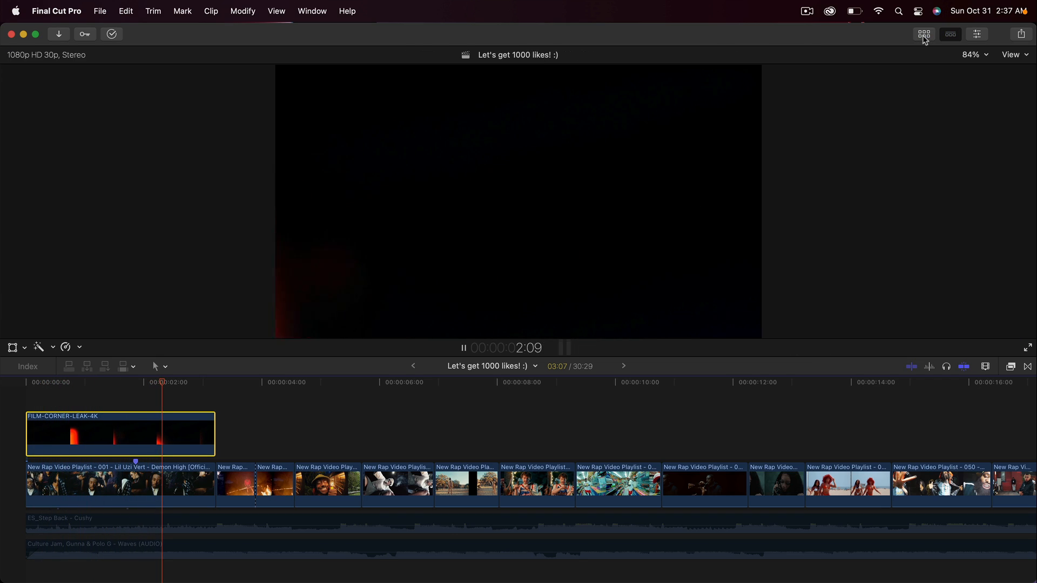
pyautogui.click(978, 34)
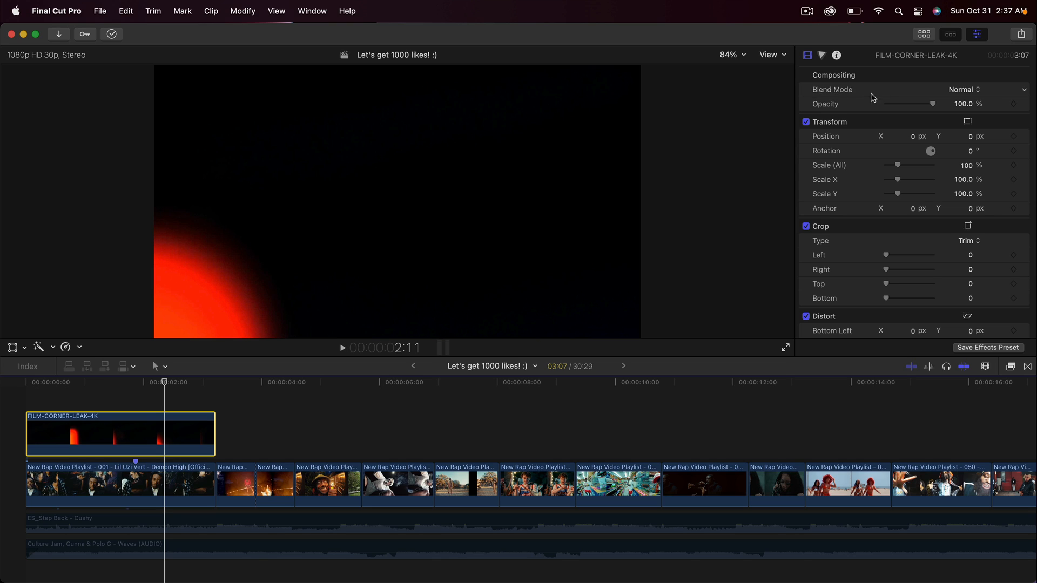
pyautogui.click(955, 91)
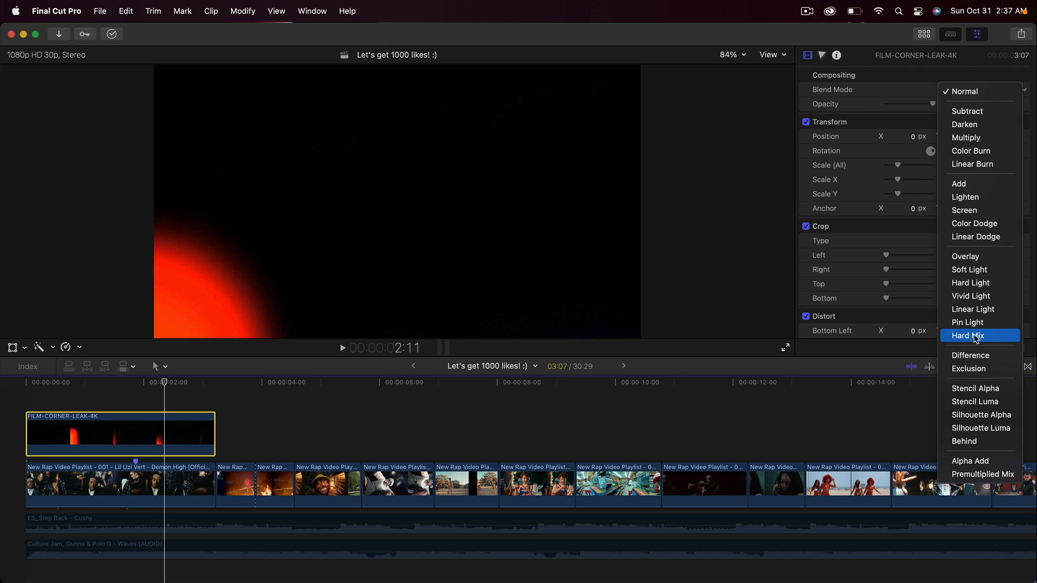
pyautogui.click(967, 210)
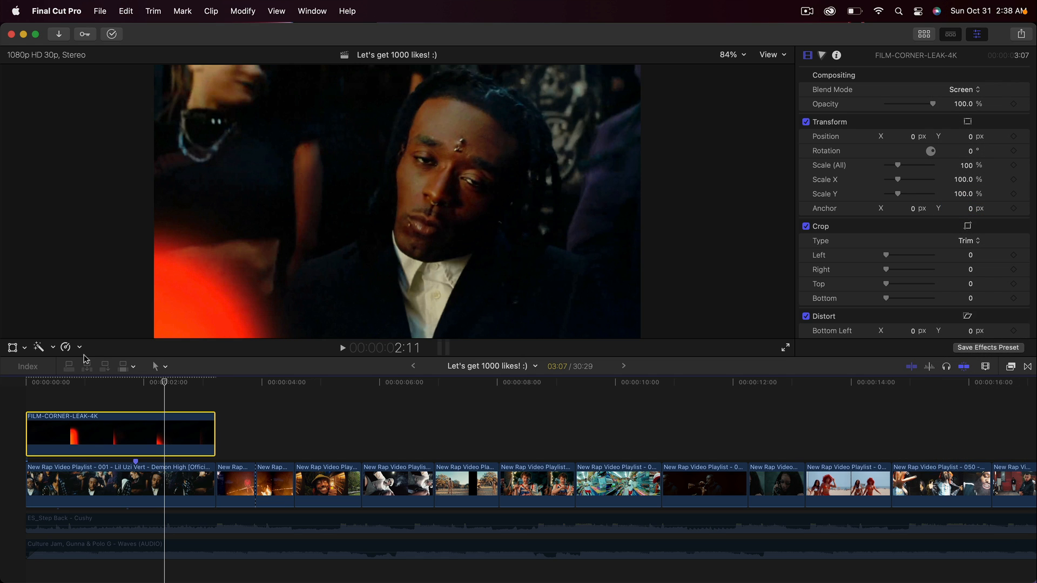
# Step: Trim the opening off the FILM-CORNER-LEAK-4K overlay, realign it with the timeline start and shorten it to the first clip's end
pyautogui.press('space')
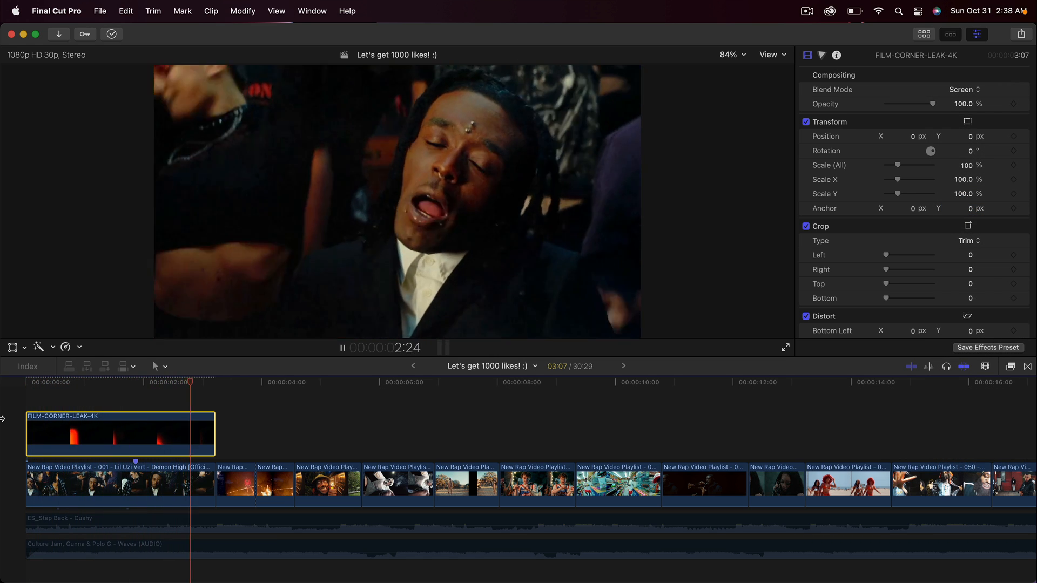
pyautogui.moveTo(211, 433); pyautogui.dragTo(600, 432)
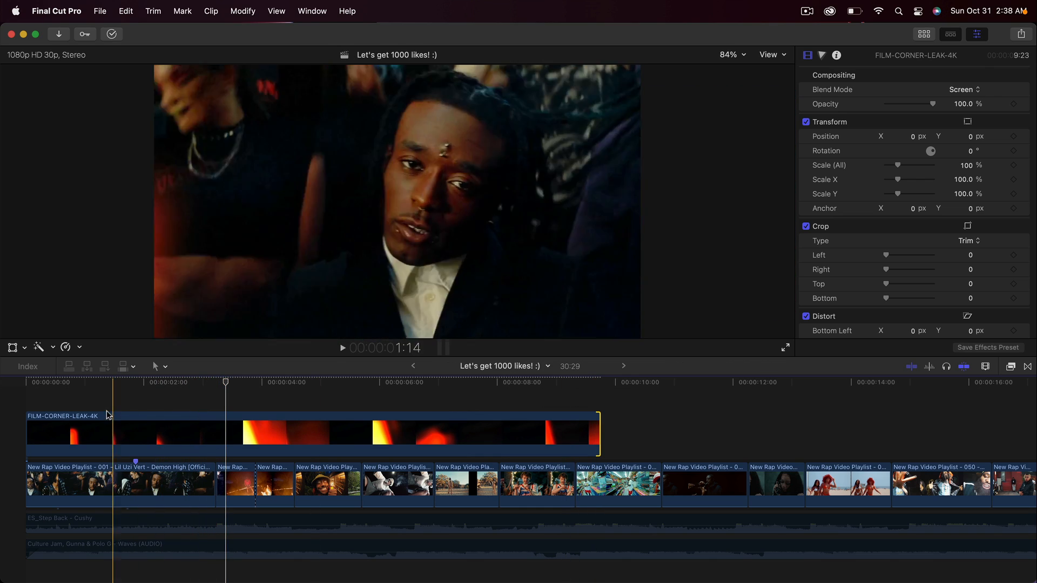
pyautogui.moveTo(28, 430); pyautogui.dragTo(226, 430)
pyautogui.moveTo(327, 430); pyautogui.dragTo(52, 429)
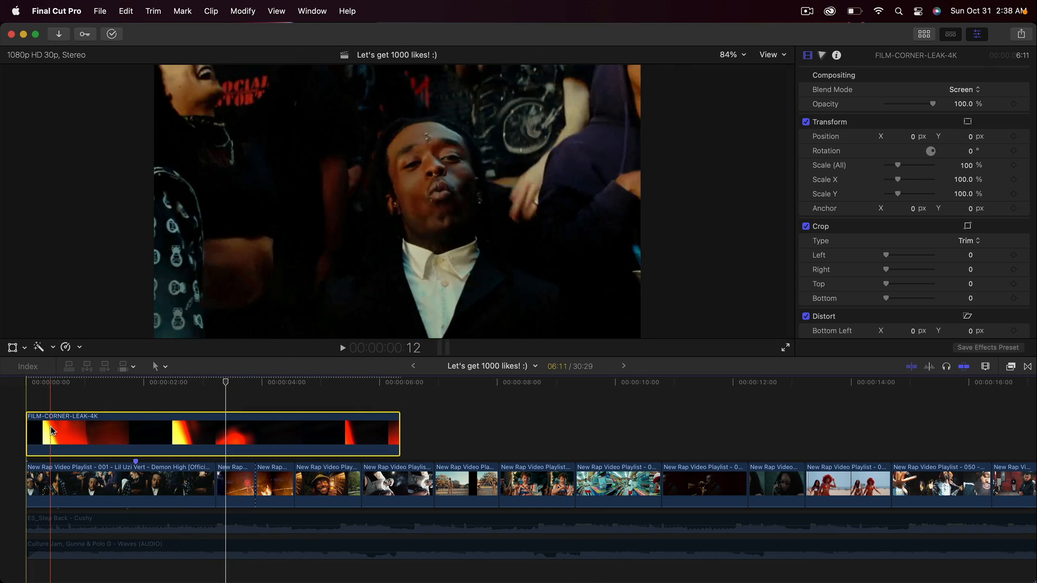
pyautogui.press('space')
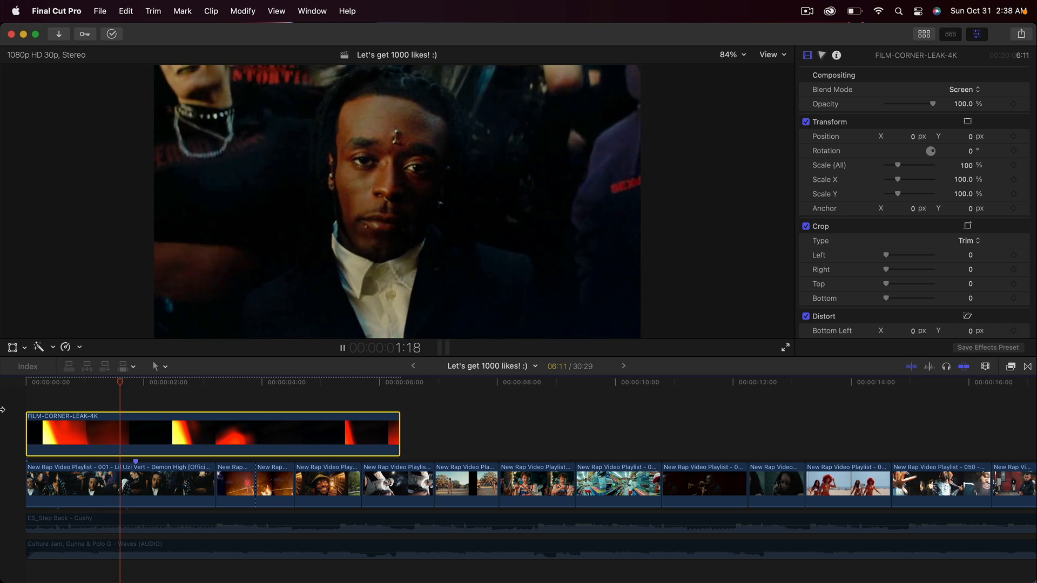
pyautogui.moveTo(397, 424); pyautogui.dragTo(215, 424)
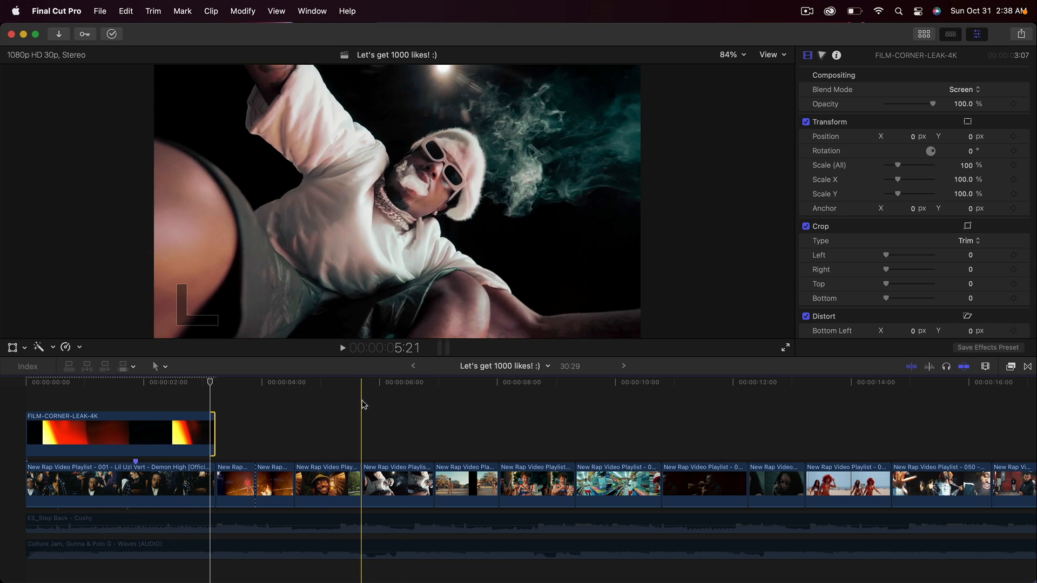
# Step: Place the SCRATCHES-01-4K overlay above the clip of the man holding a lighter and trim it to that clip's end
pyautogui.click(342, 384)
pyautogui.moveTo(323, 384); pyautogui.dragTo(319, 381)
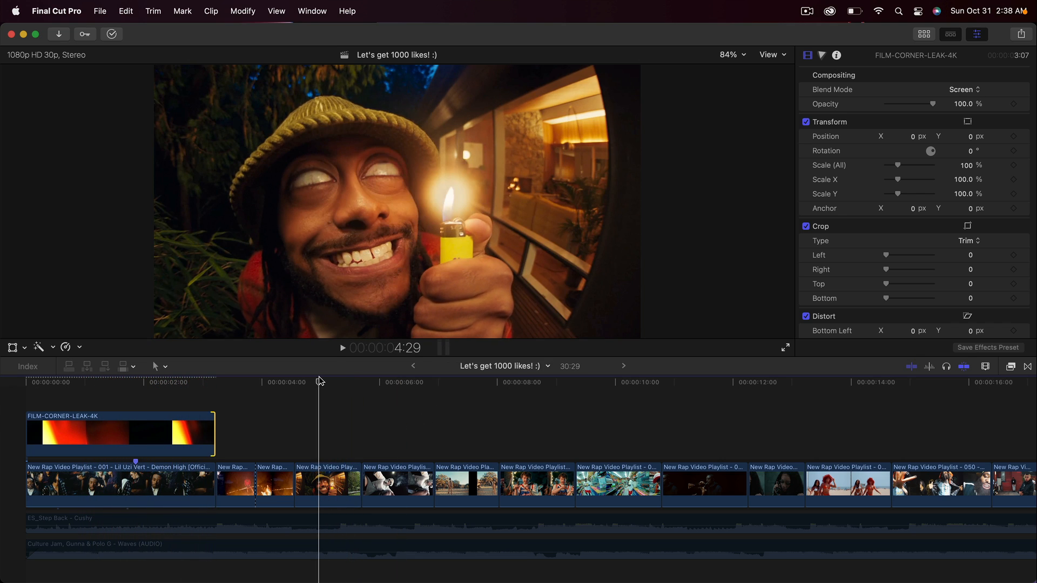
pyautogui.click(325, 483)
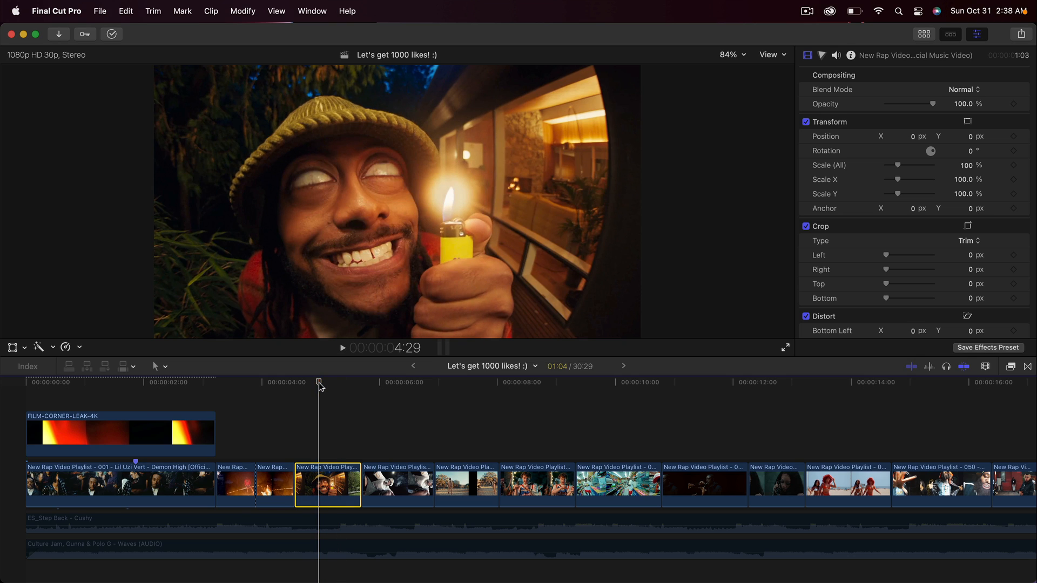
pyautogui.click(920, 35)
pyautogui.moveTo(230, 158); pyautogui.dragTo(300, 427)
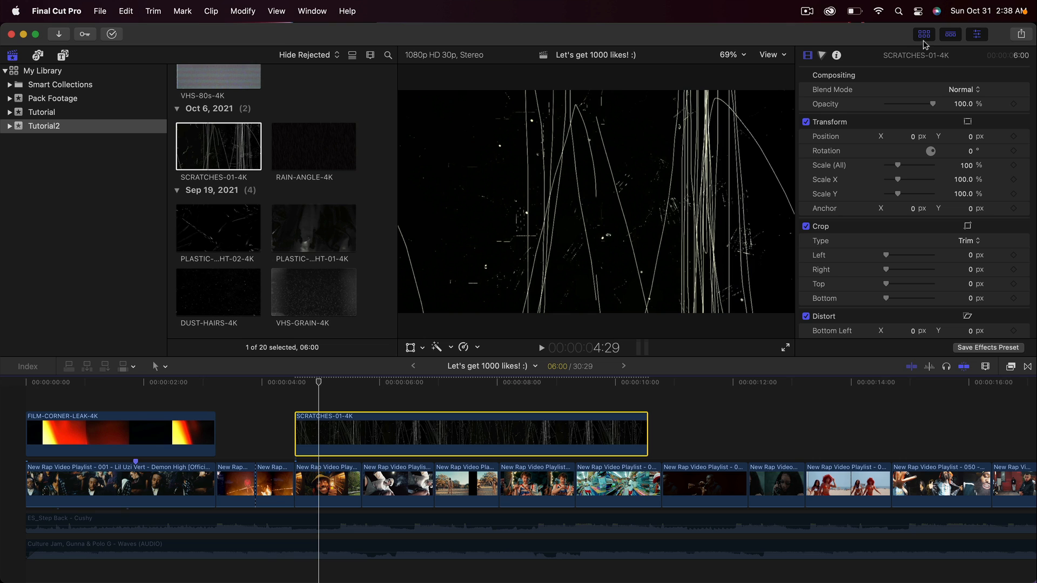
pyautogui.moveTo(647, 435); pyautogui.dragTo(360, 435)
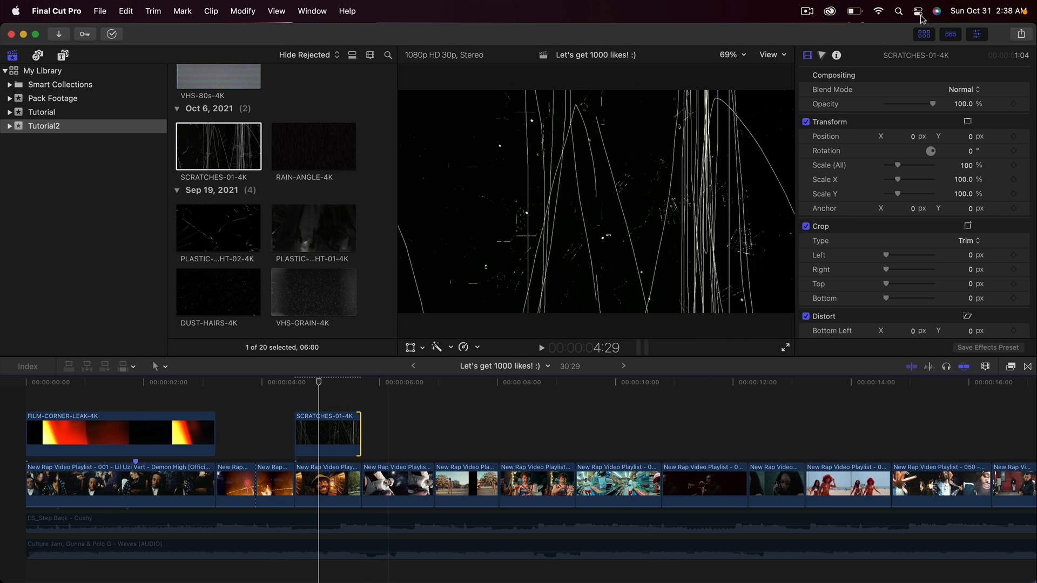
pyautogui.click(922, 35)
# Step: Compare the clip with the SCRATCHES-01-4K overlay disabled and enabled, and set the overlay's Blend Mode to Lighten
pyautogui.click(335, 432)
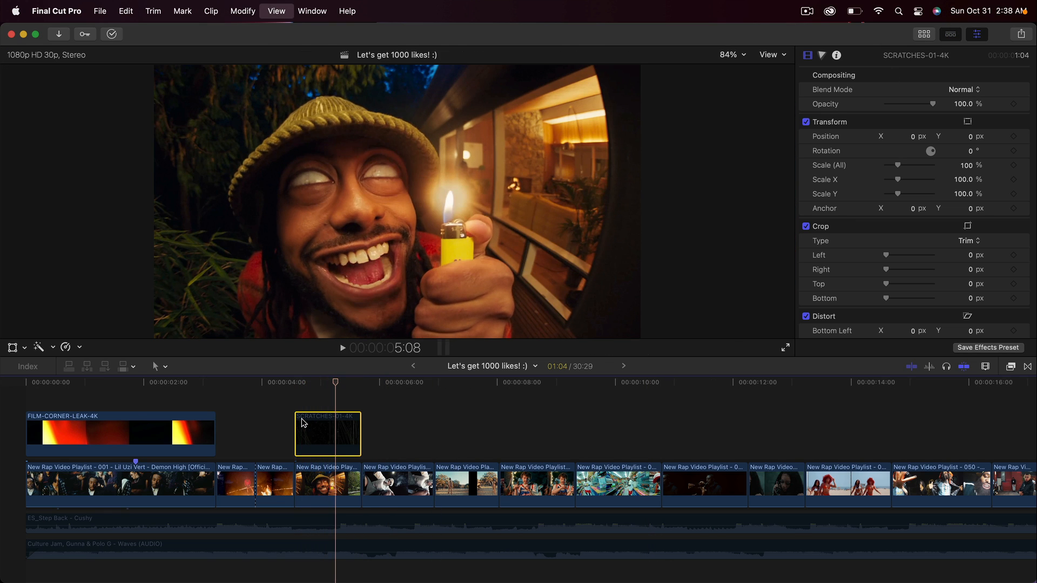
pyautogui.press('v')
pyautogui.press('space')
pyautogui.press('space')
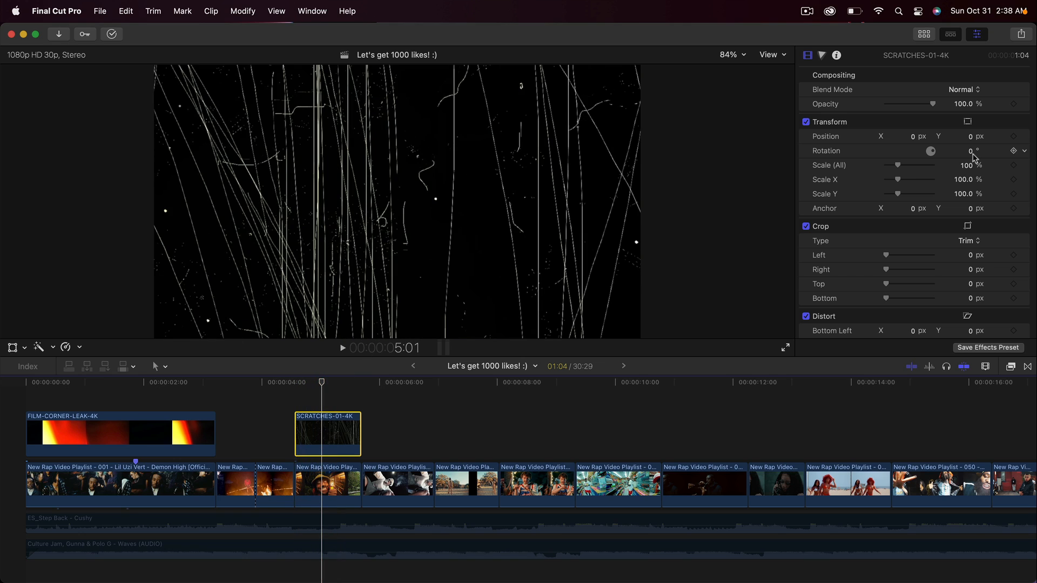
pyautogui.click(964, 90)
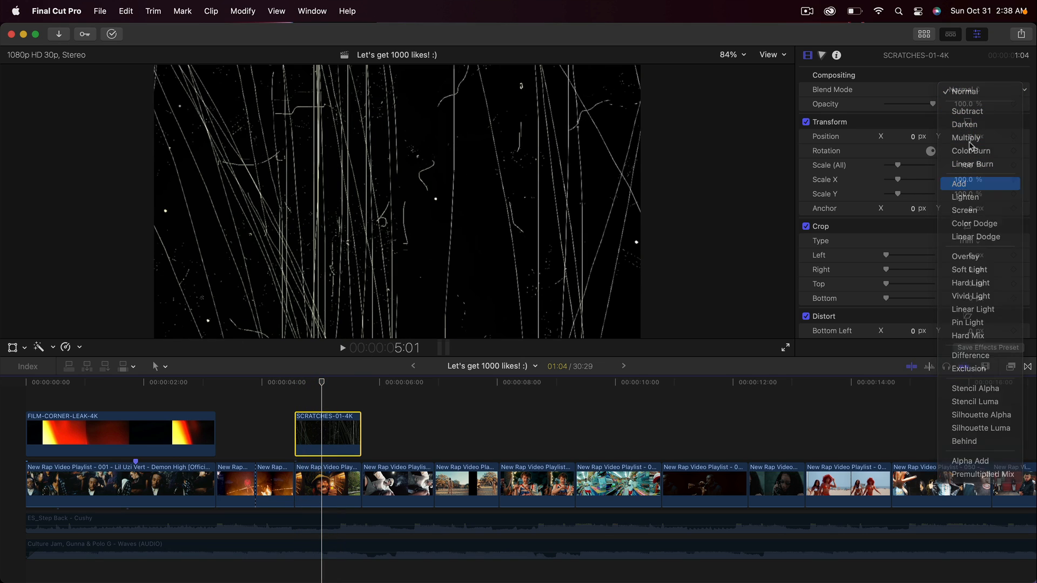
pyautogui.click(965, 89)
pyautogui.click(969, 105)
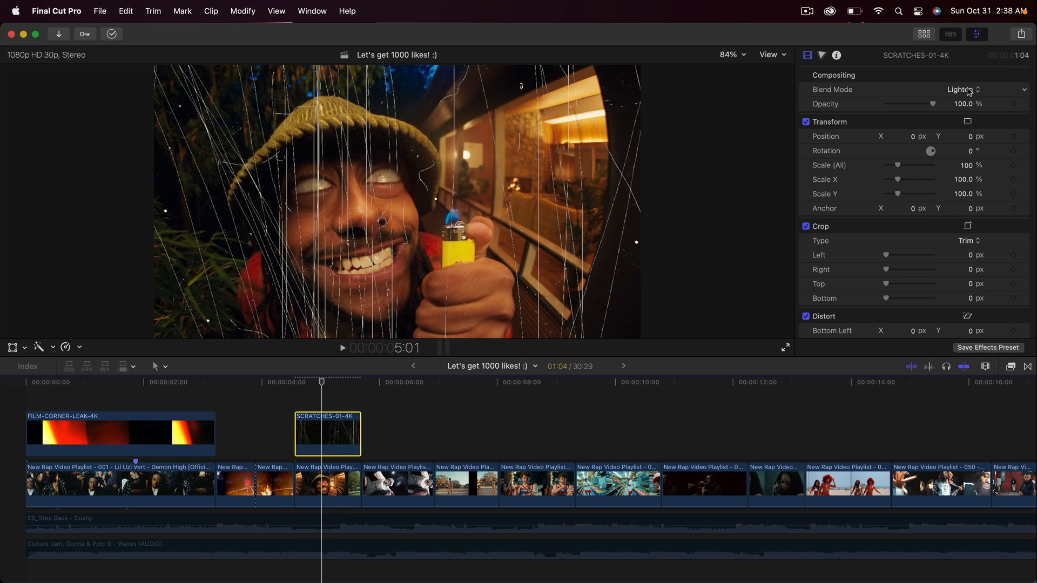
# Step: Try Color Dodge on the SCRATCHES-01-4K overlay, set its Blend Mode to Screen and preview it
pyautogui.click(964, 93)
pyautogui.click(966, 104)
pyautogui.click(963, 92)
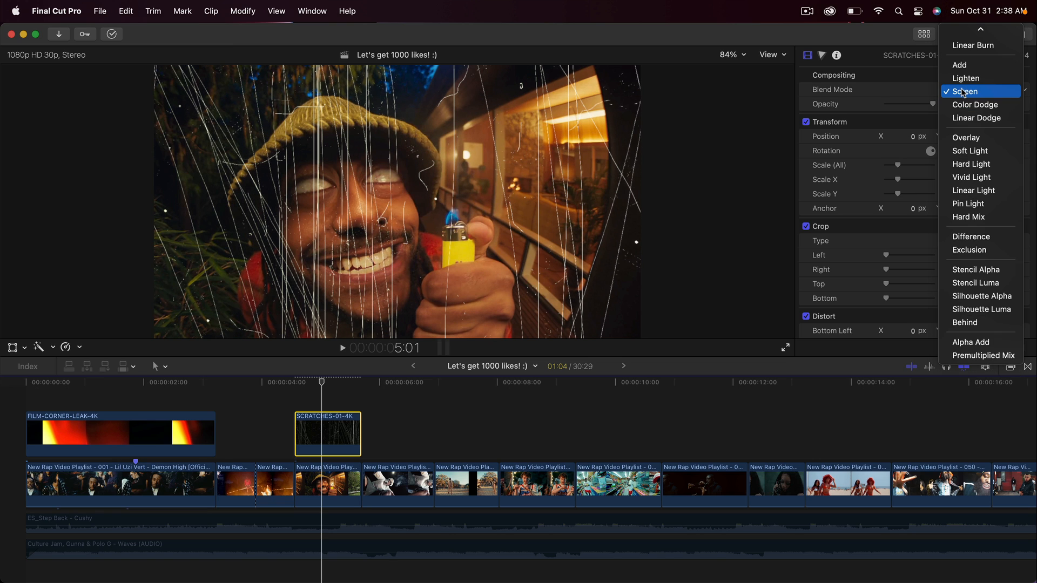
pyautogui.click(959, 103)
pyautogui.click(963, 90)
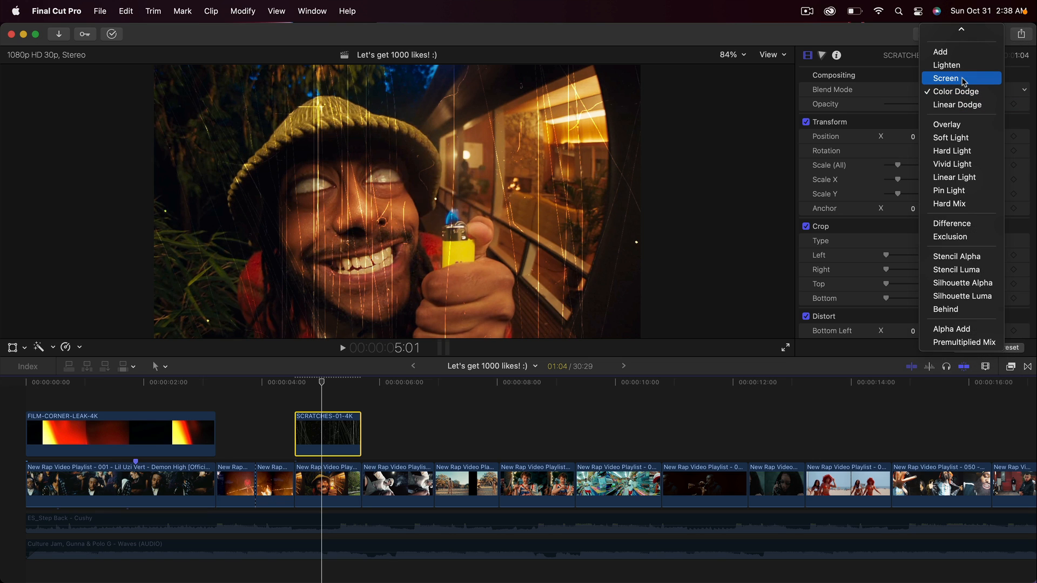
pyautogui.click(963, 77)
pyautogui.press('space')
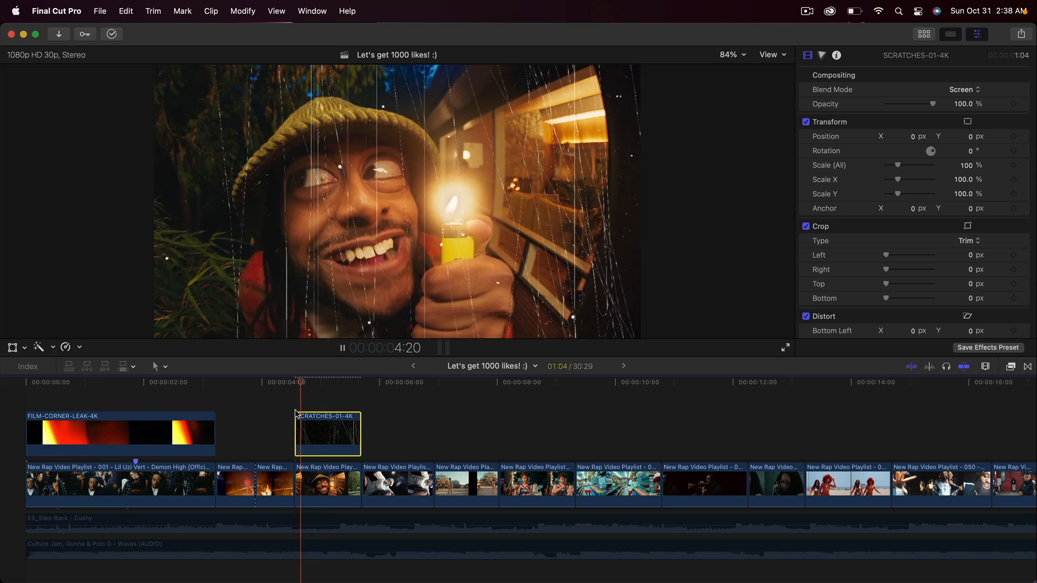
# Step: Place the DUST-HAIRS-4K overlay above the clip of the curly-haired man in the jersey, aligned with that clip's start
pyautogui.click(522, 482)
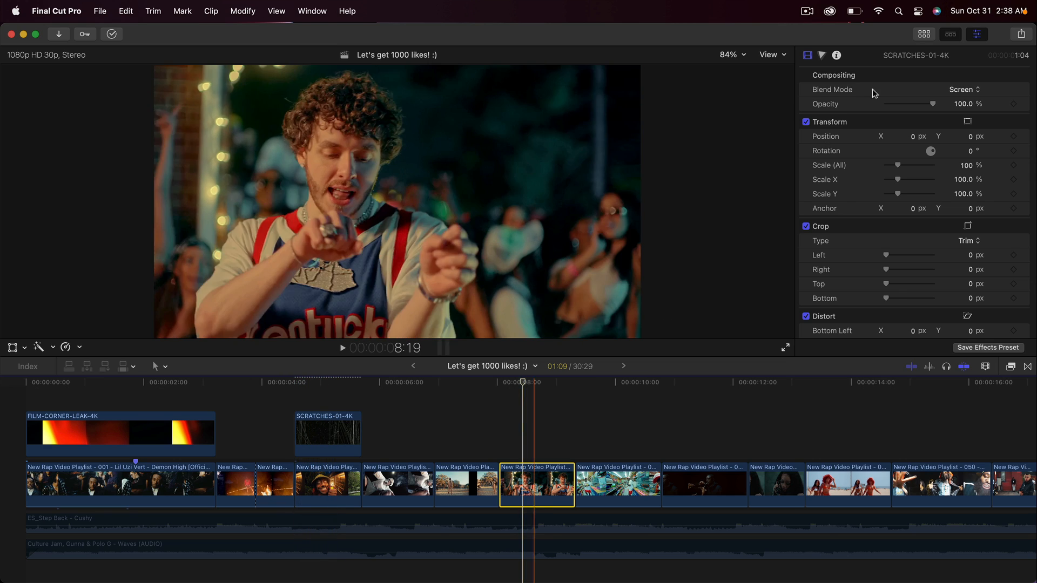
pyautogui.click(924, 35)
pyautogui.scroll(-2, 327, 205)
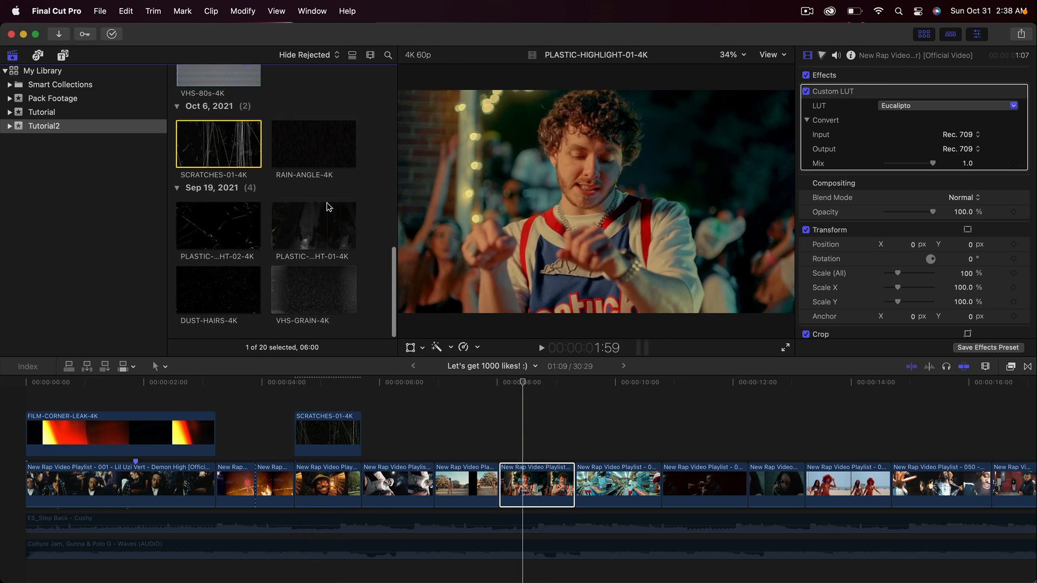
pyautogui.click(308, 226)
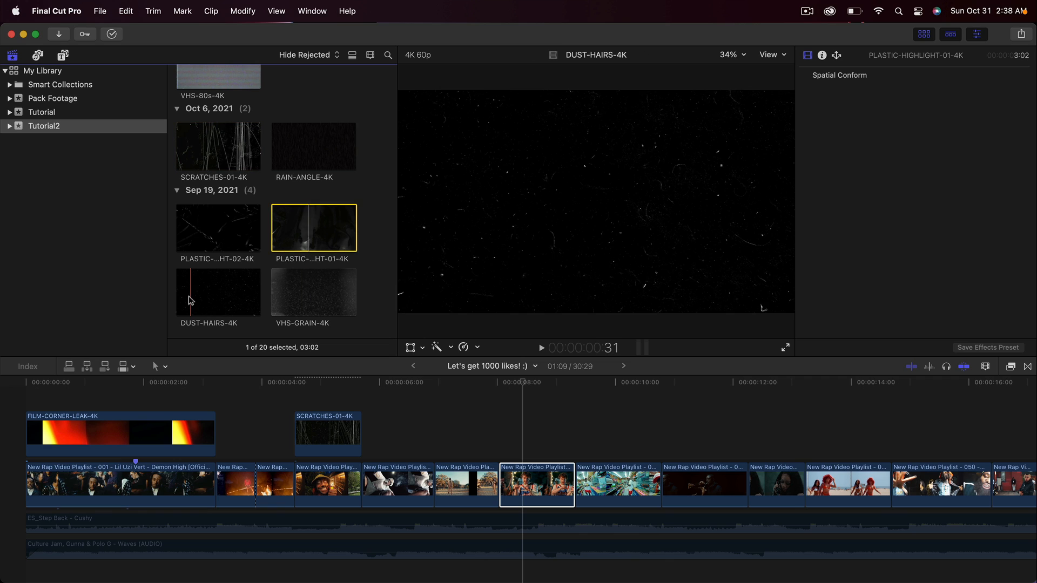
pyautogui.moveTo(185, 297); pyautogui.dragTo(507, 405)
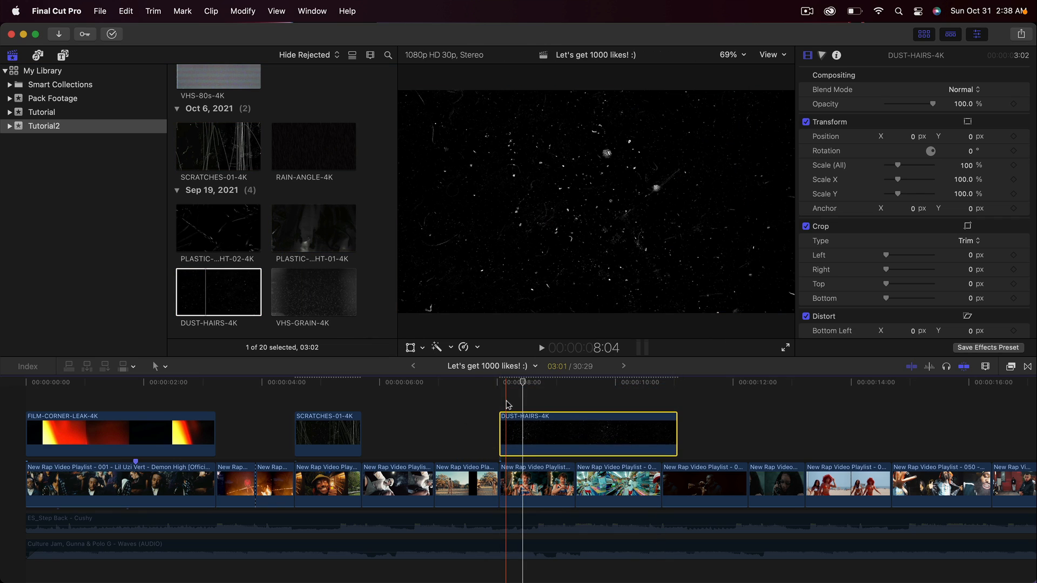
# Step: Set the DUST-HAIRS-4K overlay's Blend Mode to Screen, trim it to the end of the jersey clip and preview it
pyautogui.click(923, 34)
pyautogui.click(964, 89)
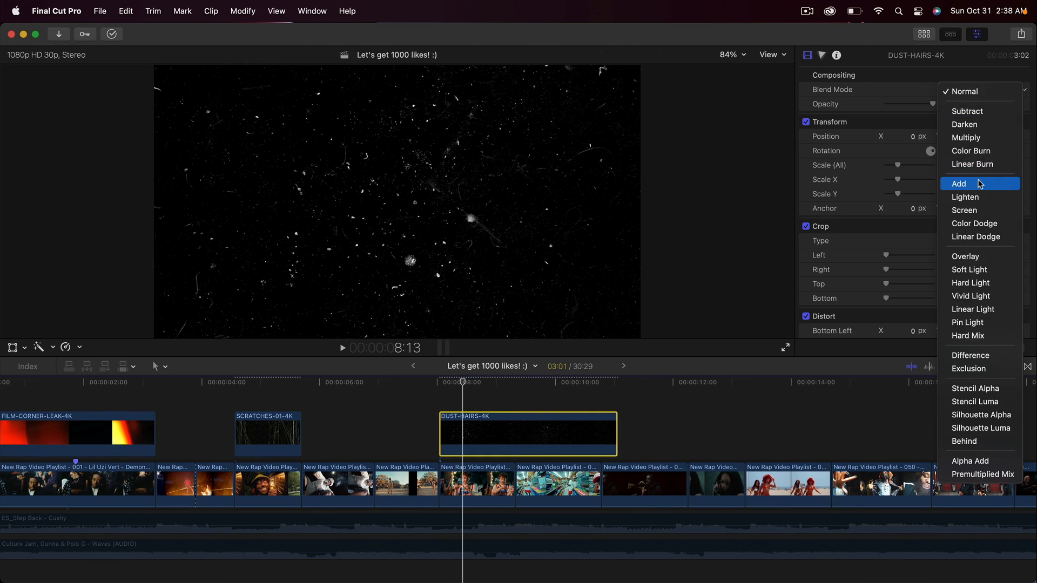
pyautogui.click(981, 210)
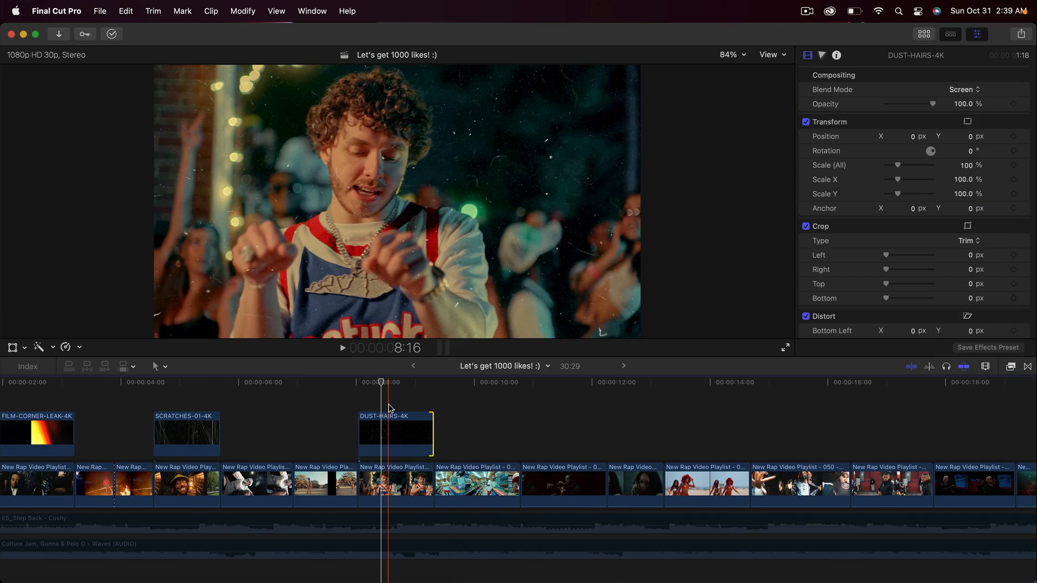
pyautogui.press('space')
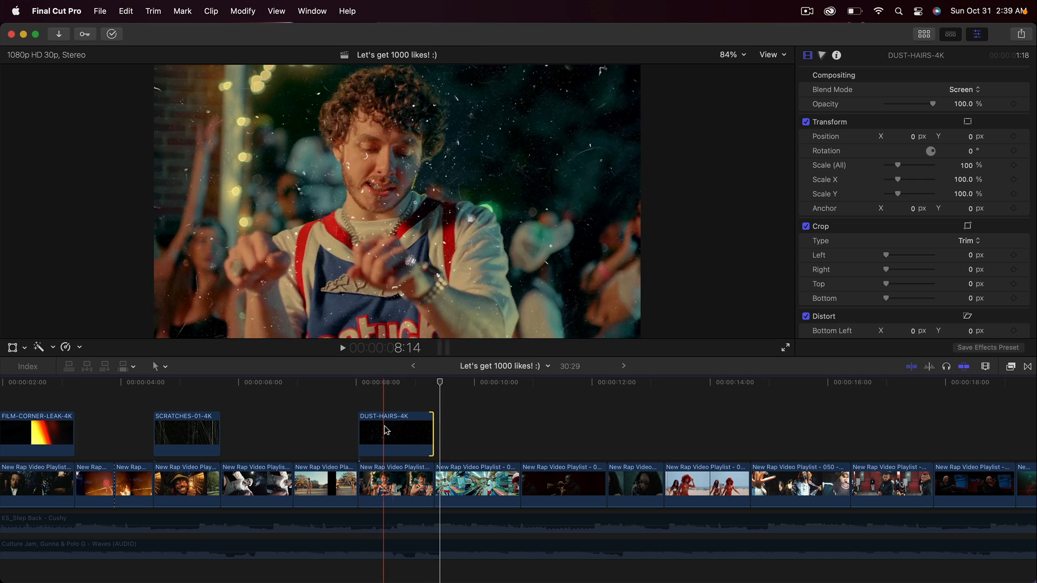
# Step: Move the DUST-HAIRS-4K overlay above the dark clip of the man with cigarettes and lower its opacity to 24.8%
pyautogui.moveTo(396, 431); pyautogui.dragTo(556, 425)
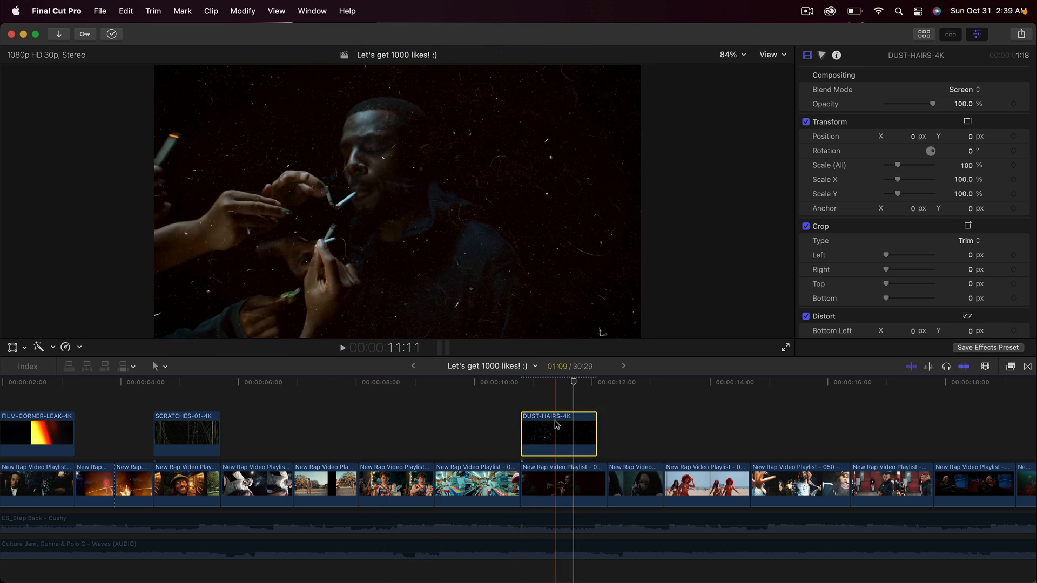
pyautogui.click(558, 386)
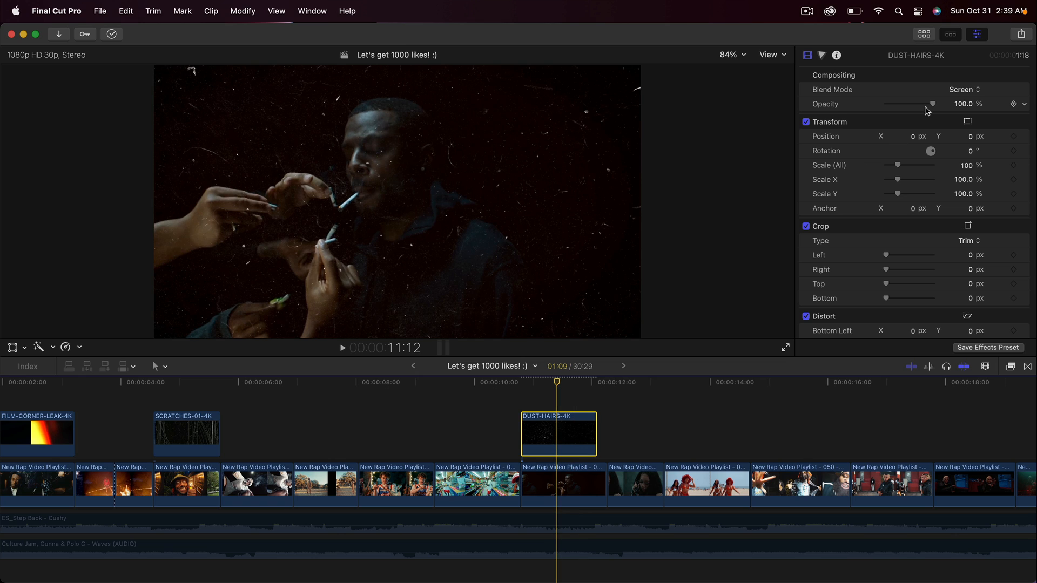
pyautogui.click(519, 381)
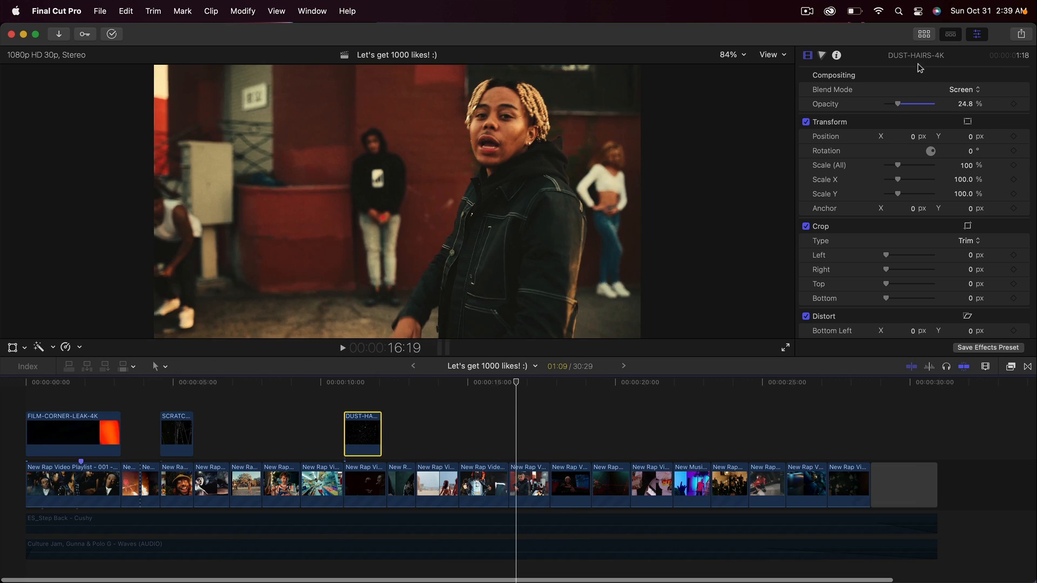
# Step: Stack the DUST-HAIRS-4K overlay above FILM-CORNER-LEAK-4K from the timeline start and fill the remainder to the first clip's end with a short copy
pyautogui.click(924, 35)
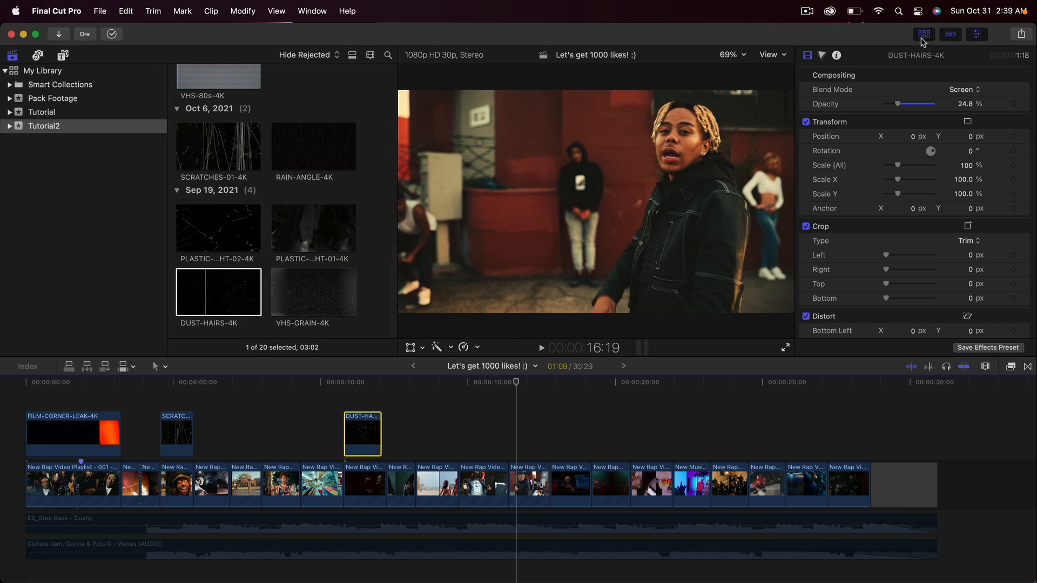
pyautogui.press('super+equal')
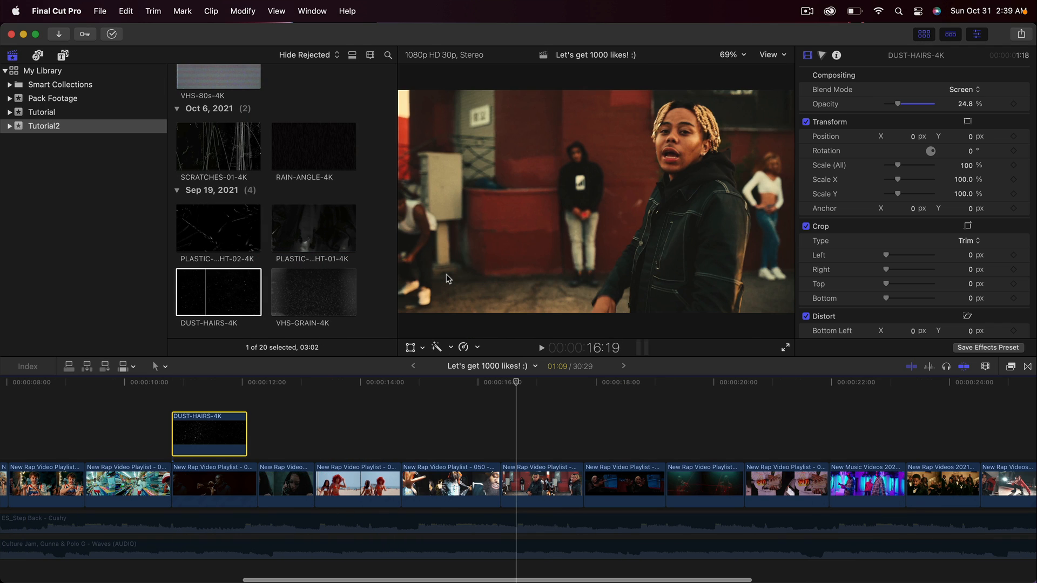
pyautogui.hscroll(-10, 205, 436)
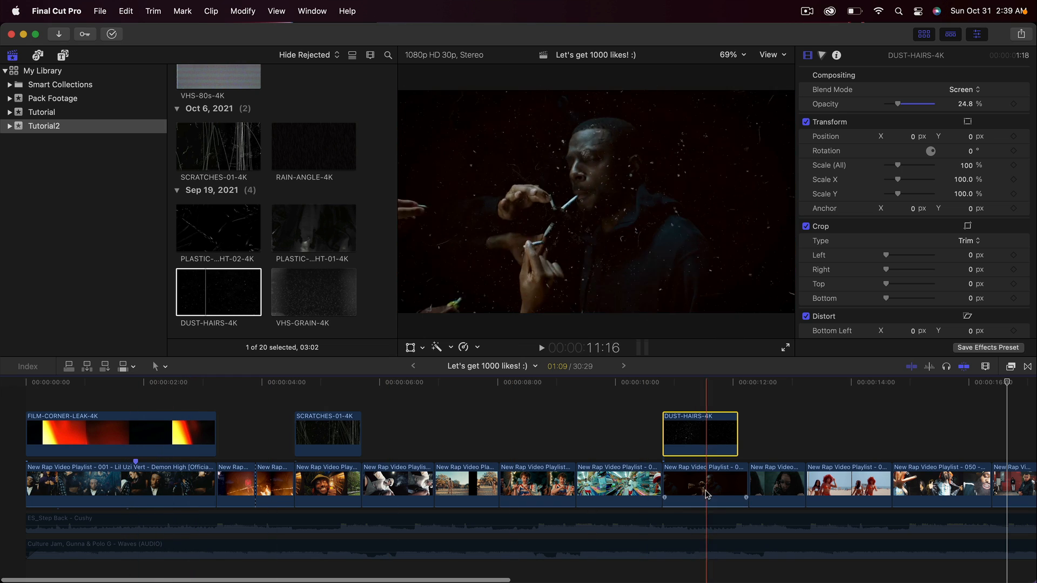
pyautogui.moveTo(692, 440); pyautogui.dragTo(211, 423)
pyautogui.moveTo(199, 426); pyautogui.dragTo(304, 433)
pyautogui.click(206, 421)
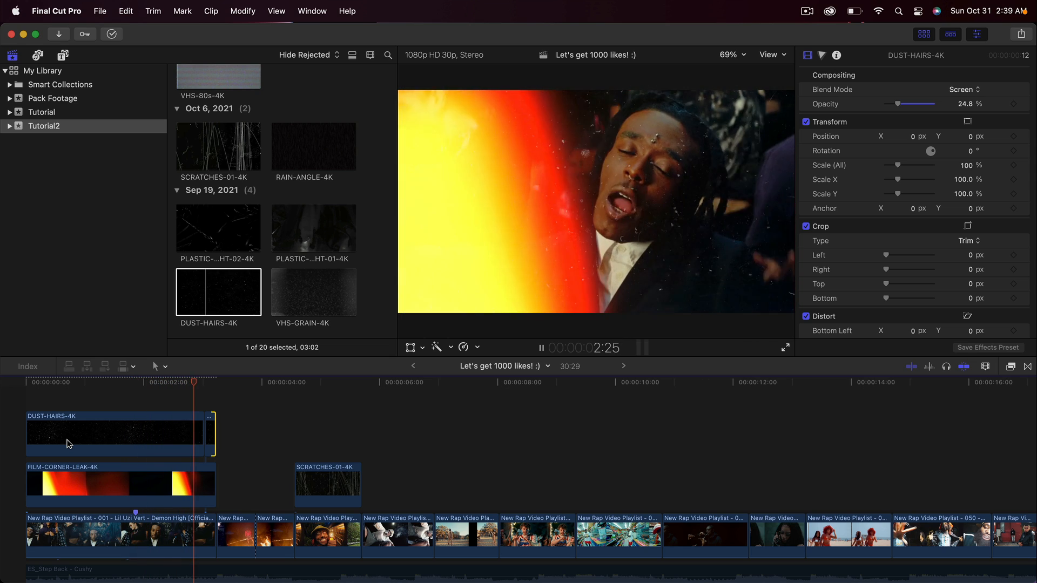
pyautogui.press('space')
# Step: Set the longer DUST-HAIRS-4K overlay's opacity to 100% and play the first clip from the start
pyautogui.click(95, 423)
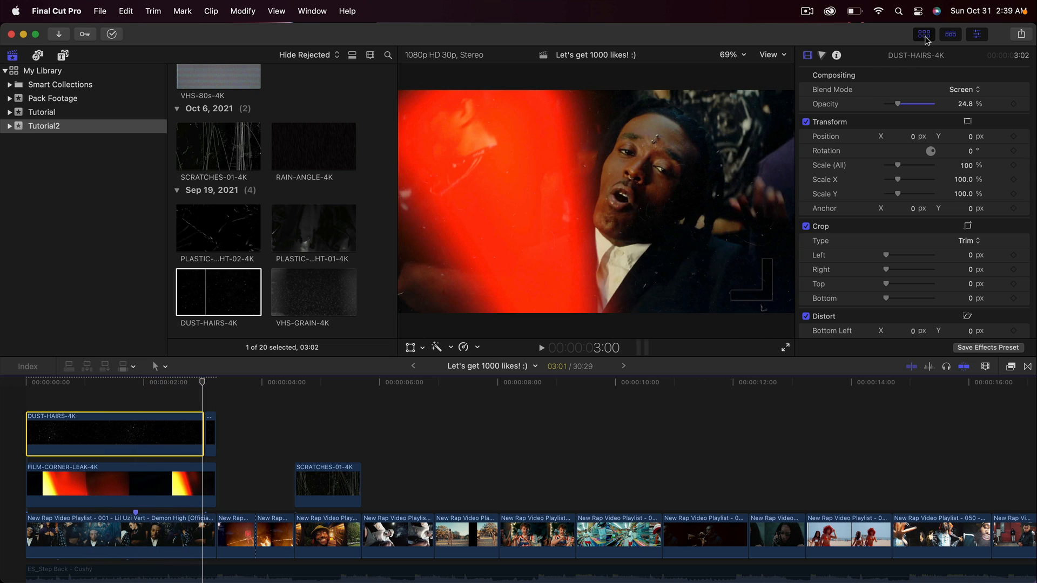
pyautogui.click(924, 36)
pyautogui.press('Home')
pyautogui.press('space')
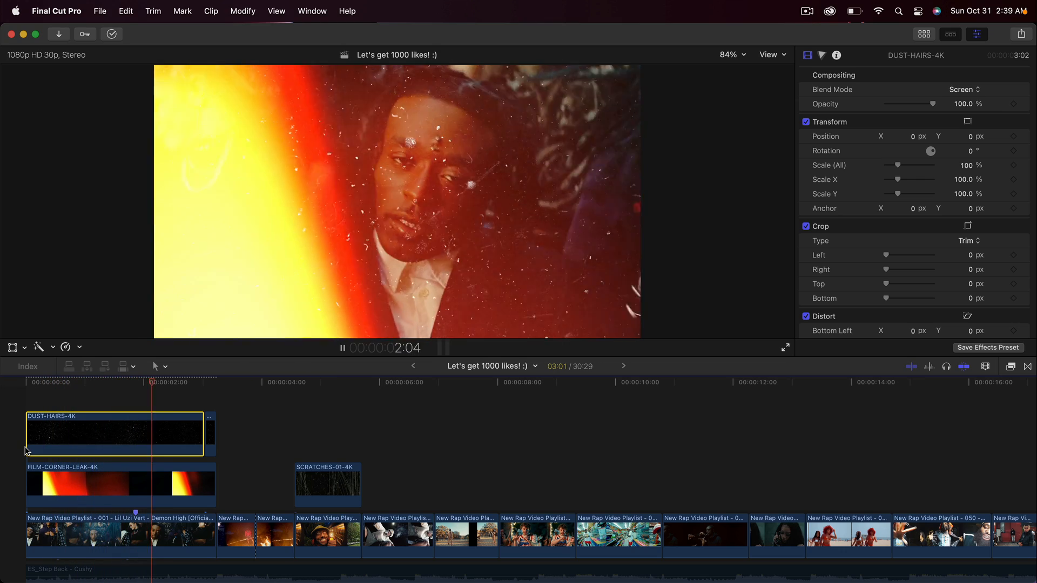
# Step: Compare the first clip with the longer DUST-HAIRS-4K and the FILM-CORNER-LEAK-4K overlays disabled and enabled by playing it from the start
pyautogui.moveTo(82, 404); pyautogui.dragTo(116, 465)
pyautogui.press('Home')
pyautogui.press('space')
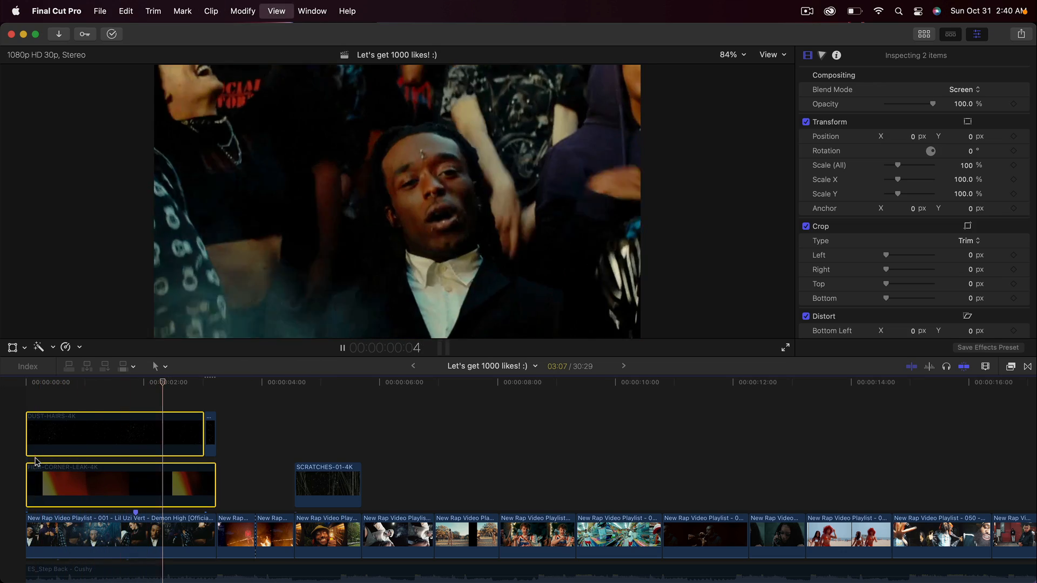
pyautogui.press('space')
pyautogui.press('v')
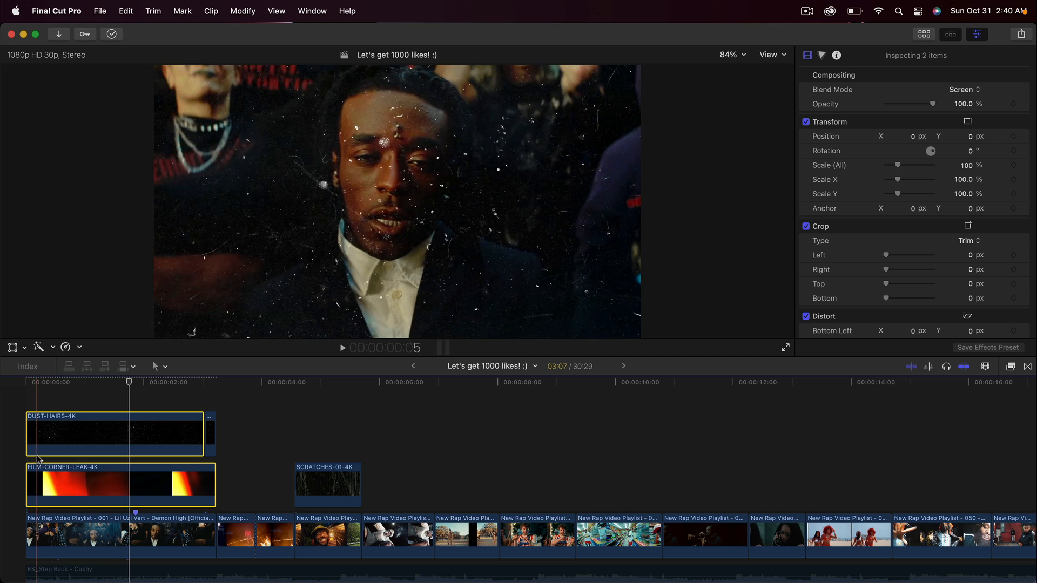
pyautogui.press('Home')
pyautogui.press('space')
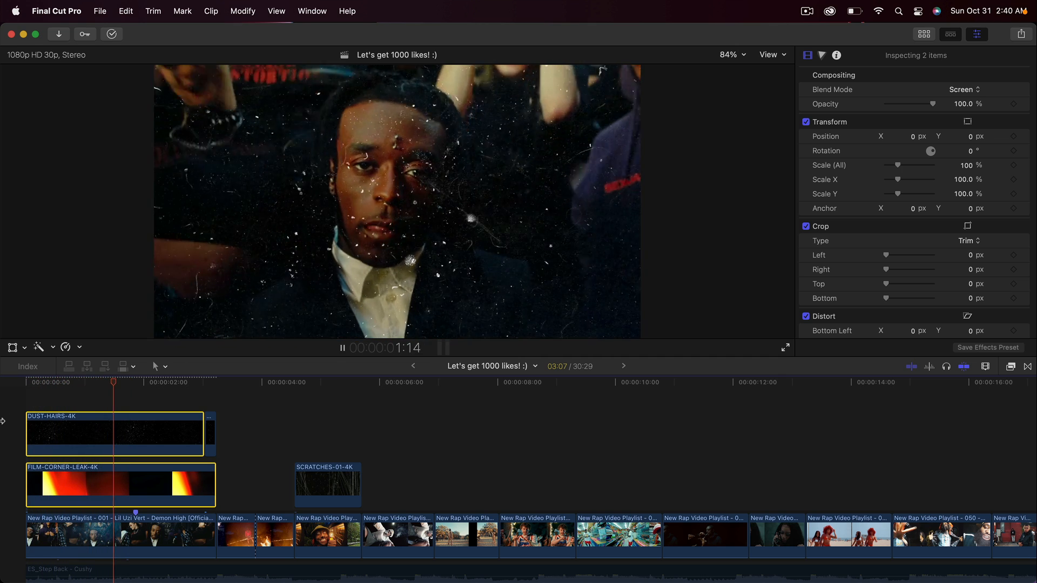
pyautogui.press('space')
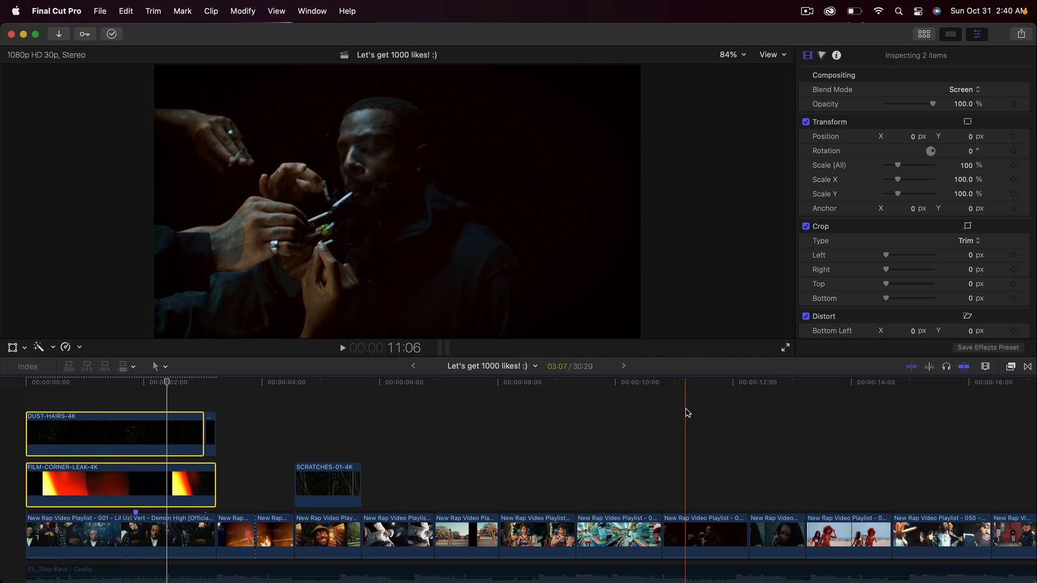
pyautogui.press('super+minus')
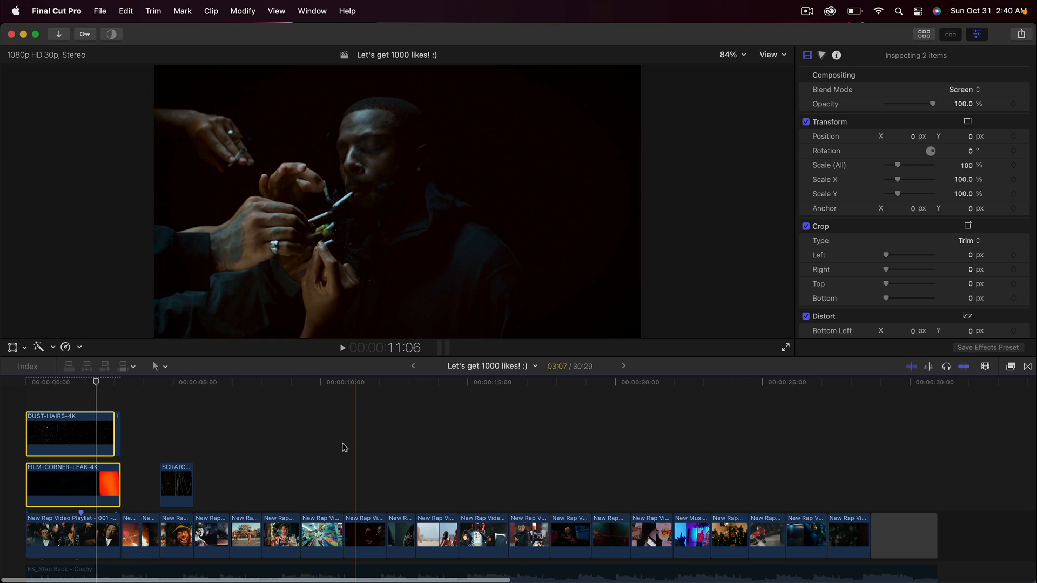
pyautogui.moveTo(418, 385); pyautogui.dragTo(326, 395)
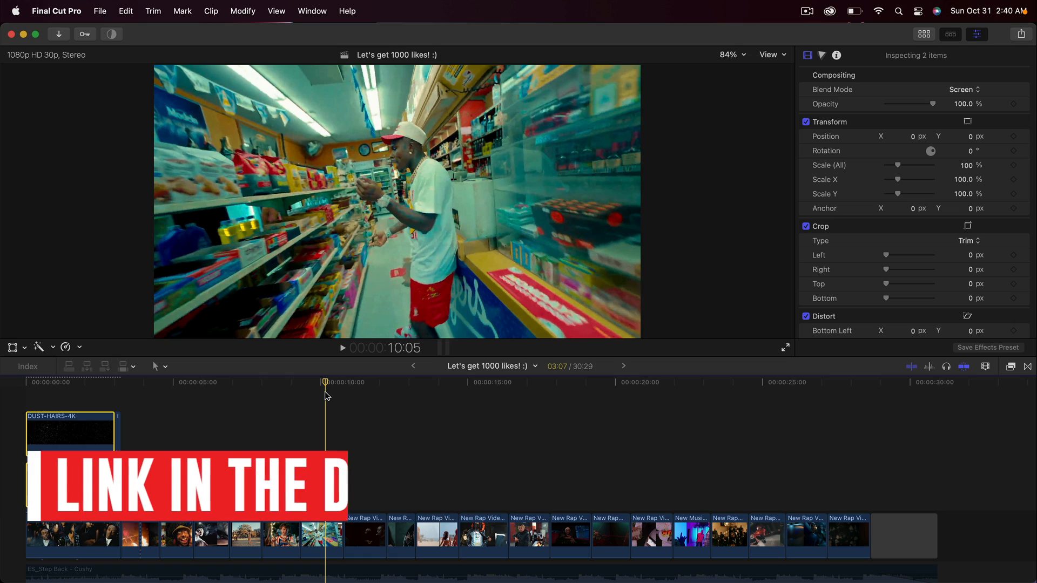